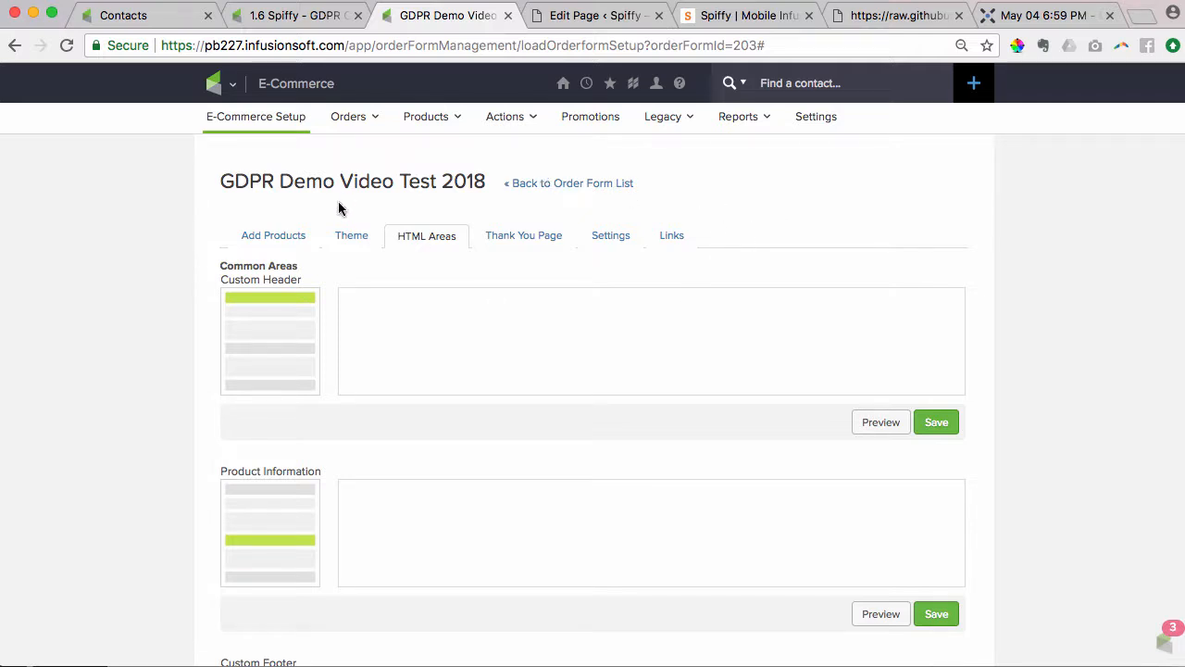
# Open the Admin settings in a separate browser tab and bring up the custom fields for the Contact record
pyautogui.moveTo(223, 93)
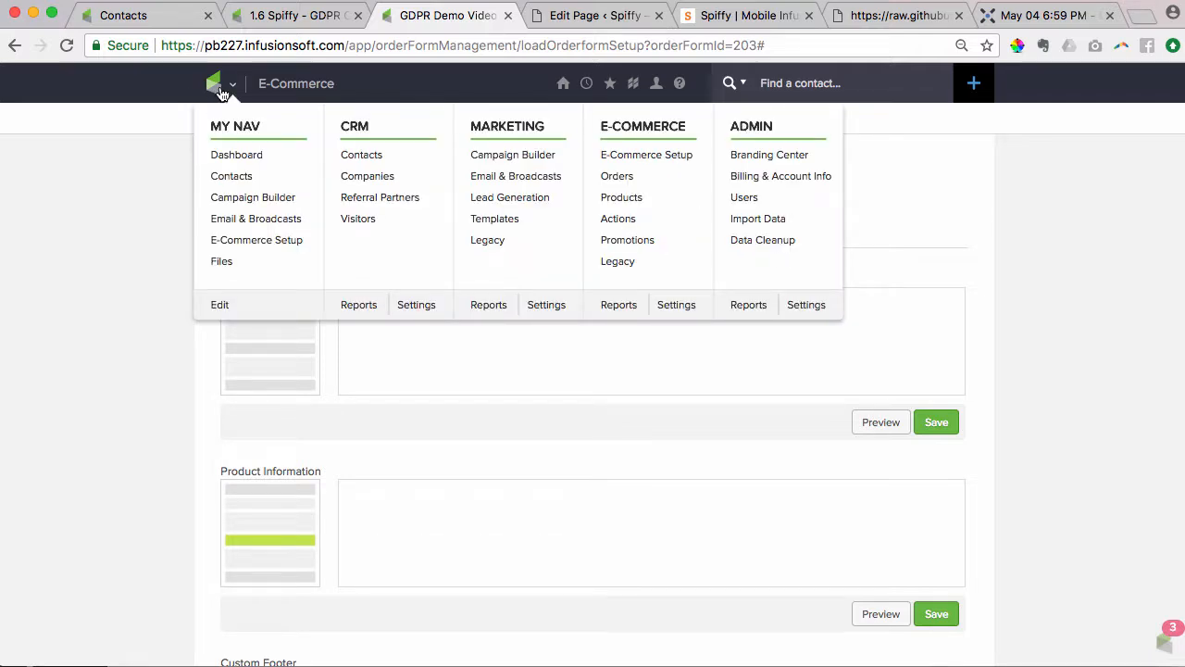
pyautogui.keyDown('super'); pyautogui.click(802, 308); pyautogui.keyUp('super')
pyautogui.click(530, 17)
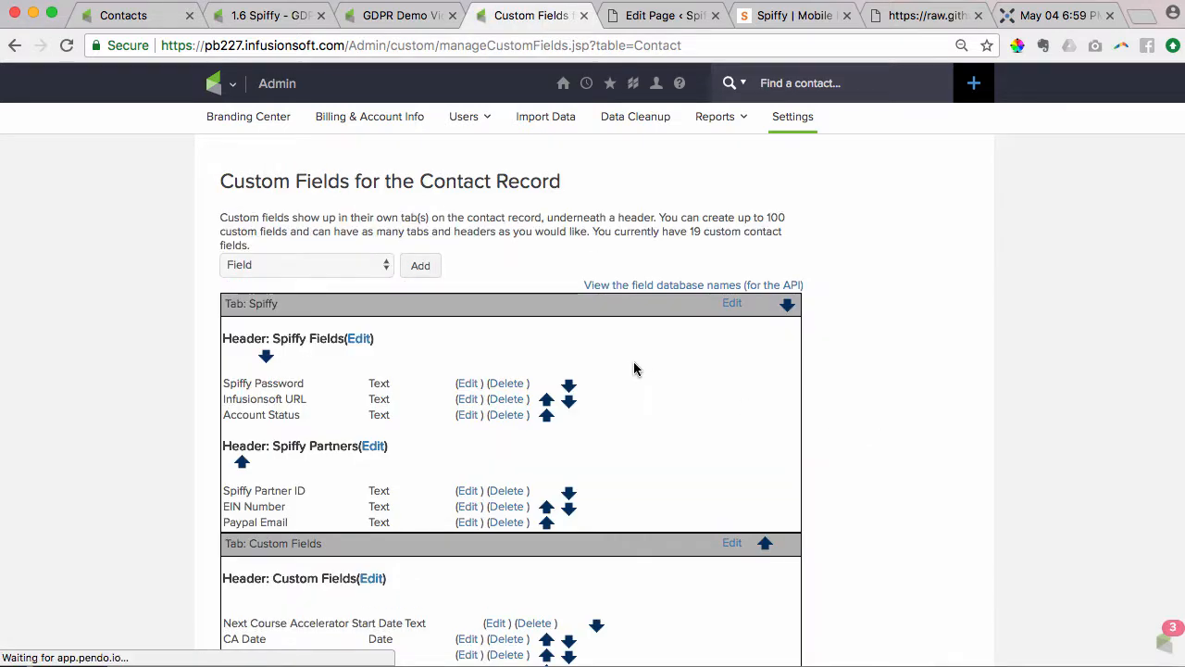
# Examine the GDPR Marketing OptIn, Terms Agree and Privacy Agree text fields among the contact custom fields
pyautogui.scroll(-5, 776, 389)
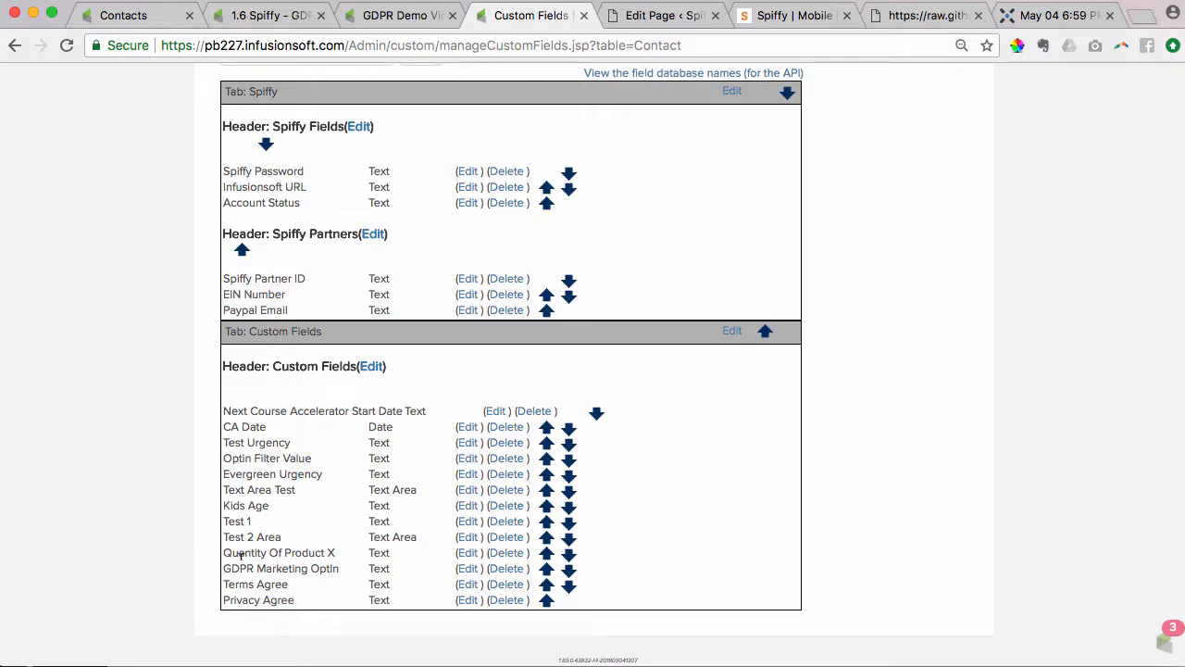
pyautogui.moveTo(223, 567); pyautogui.dragTo(341, 574)
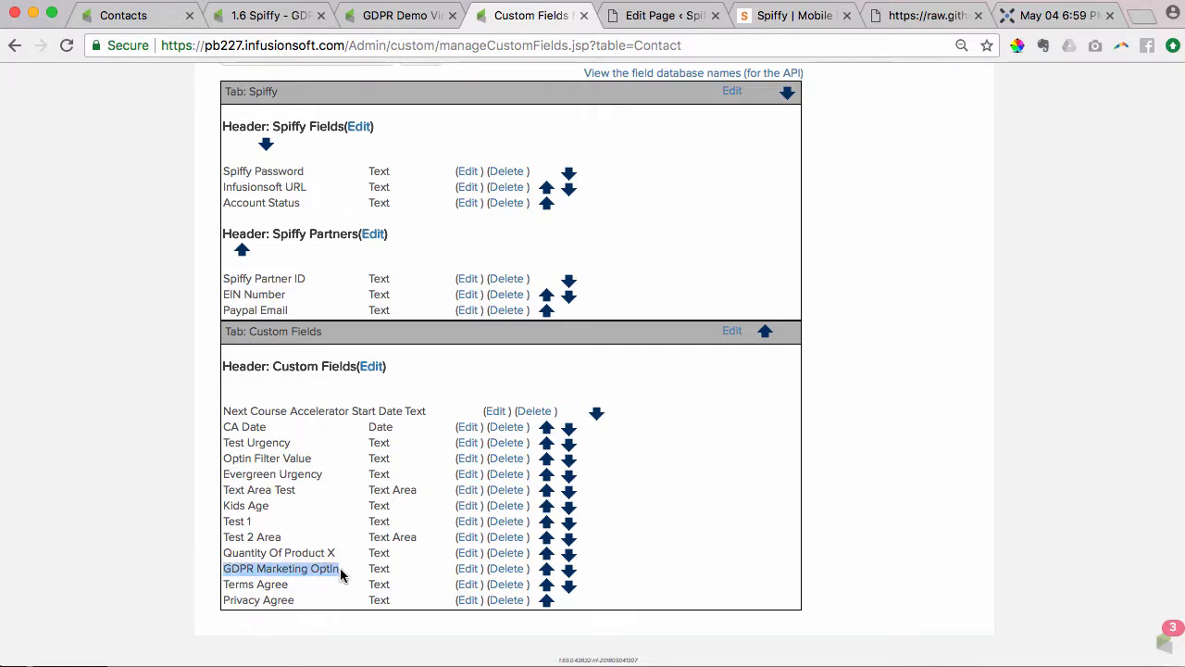
pyautogui.click(303, 569)
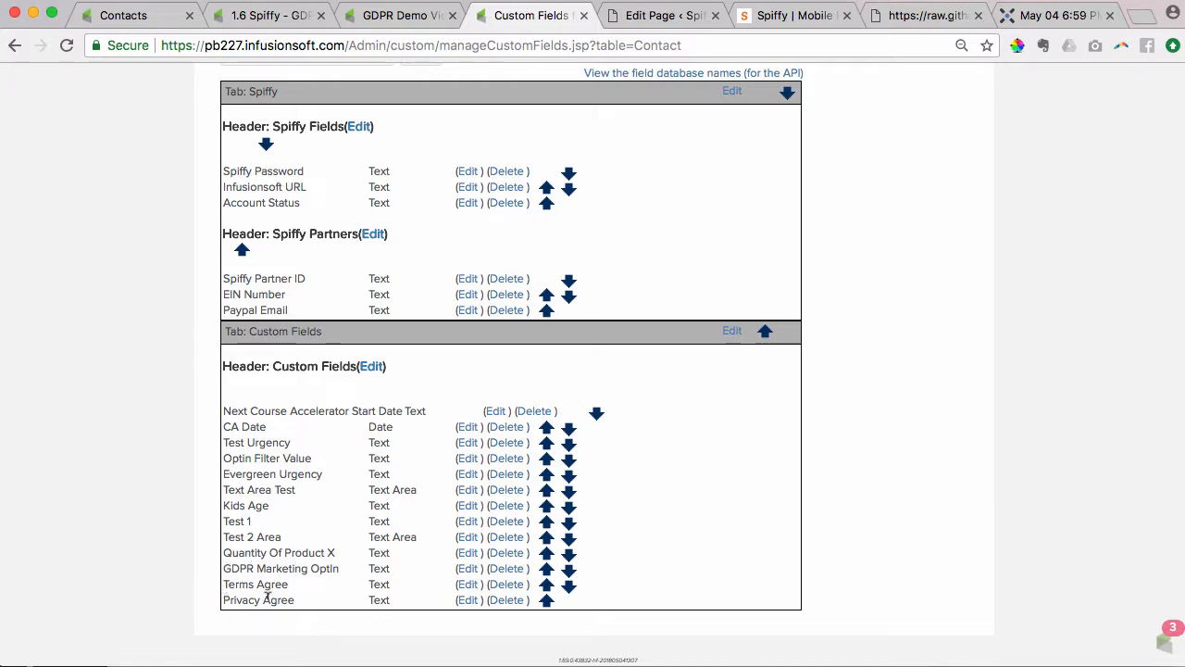
pyautogui.moveTo(223, 568); pyautogui.dragTo(346, 575)
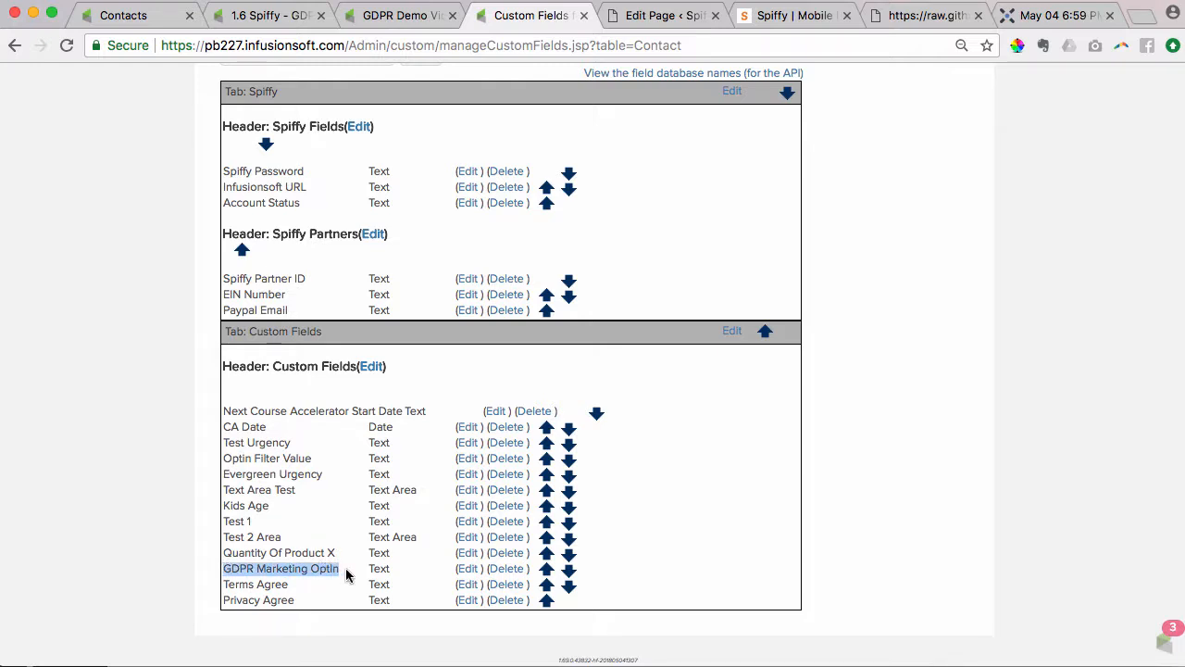
pyautogui.click(232, 559)
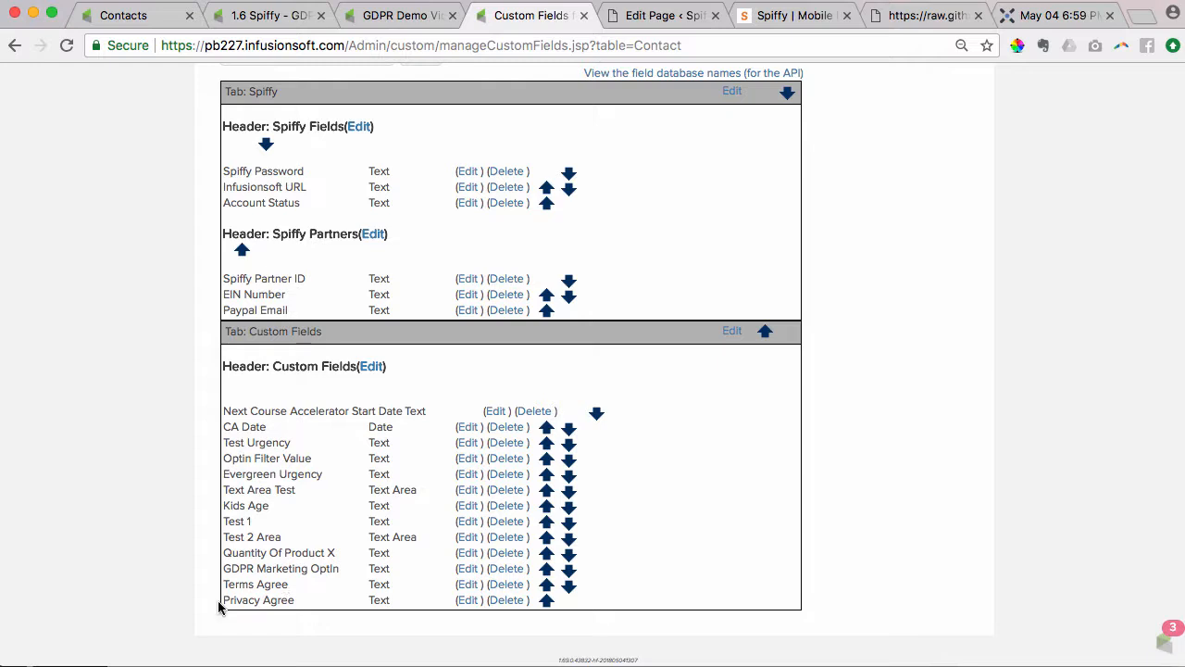
pyautogui.moveTo(223, 566); pyautogui.dragTo(338, 606)
pyautogui.click(336, 603)
pyautogui.moveTo(222, 571); pyautogui.dragTo(389, 566)
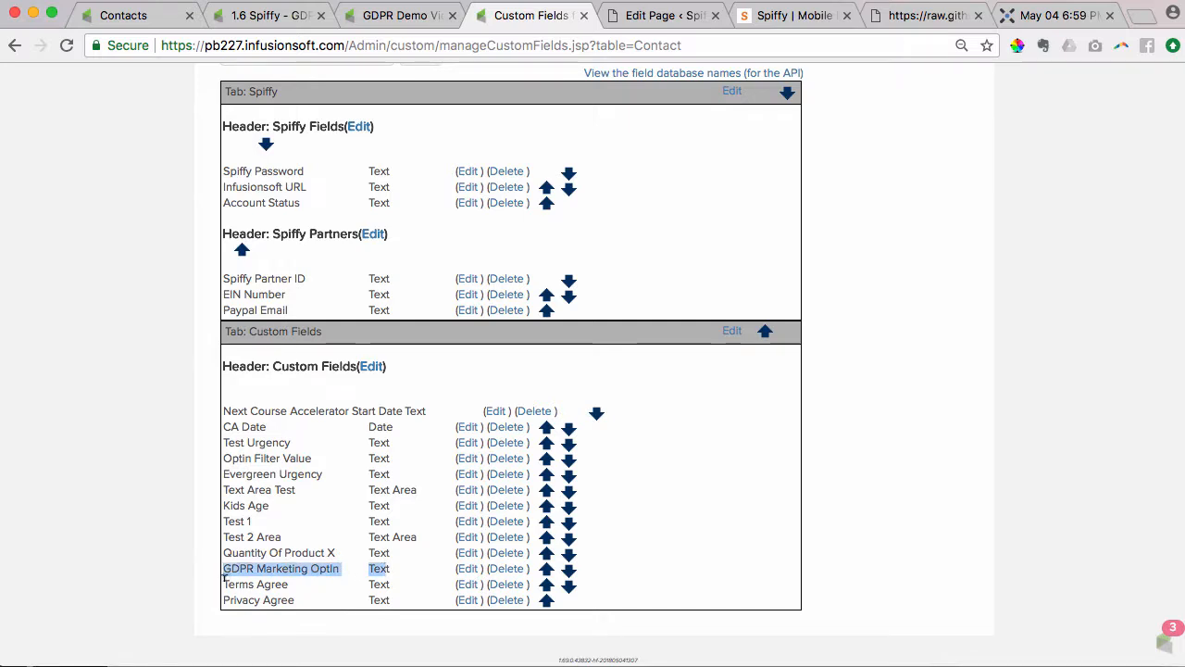
pyautogui.moveTo(223, 578)
pyautogui.mouseDown()
pyautogui.moveTo(287, 583)
pyautogui.moveTo(234, 569)
pyautogui.mouseUp()
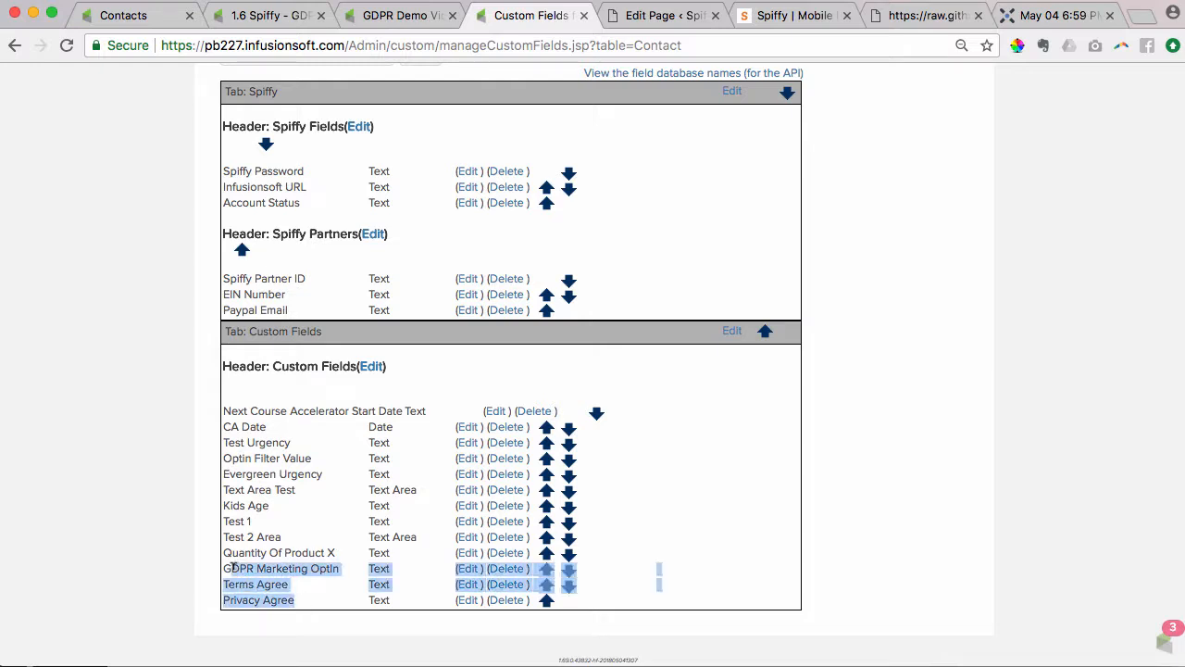
pyautogui.click(664, 524)
# View the API database names of the GDPR Marketing OptIn, Terms Agree and Privacy Agree contact fields
pyautogui.scroll(2, 664, 524)
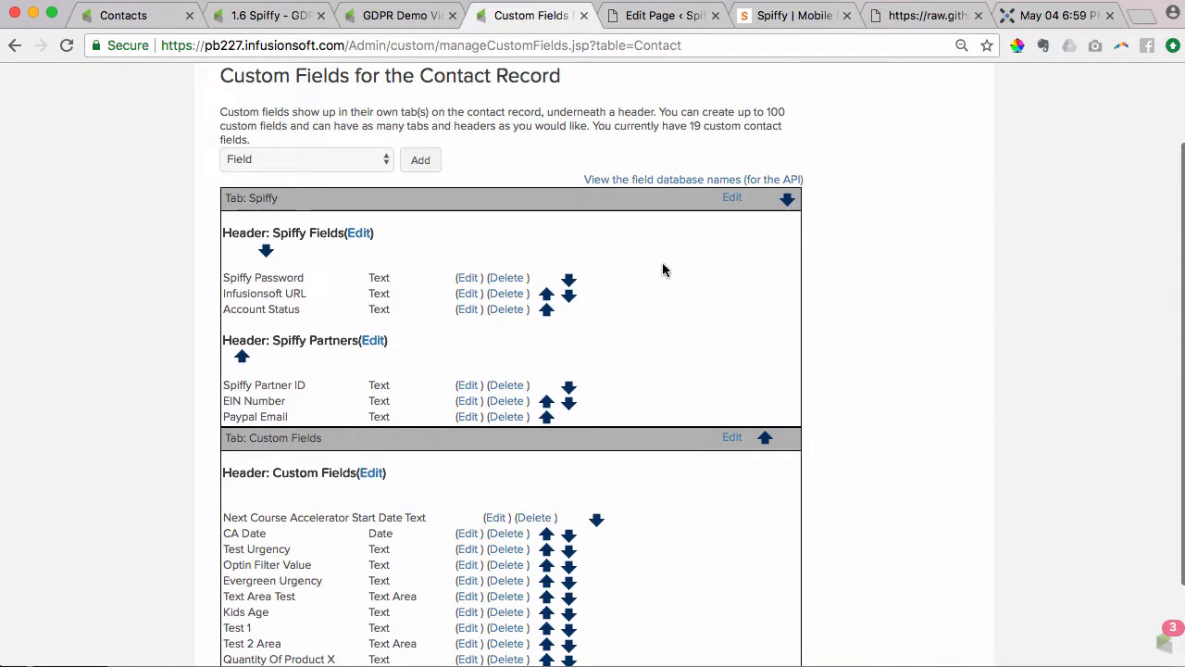
pyautogui.click(650, 181)
pyautogui.moveTo(768, 284); pyautogui.dragTo(744, 186)
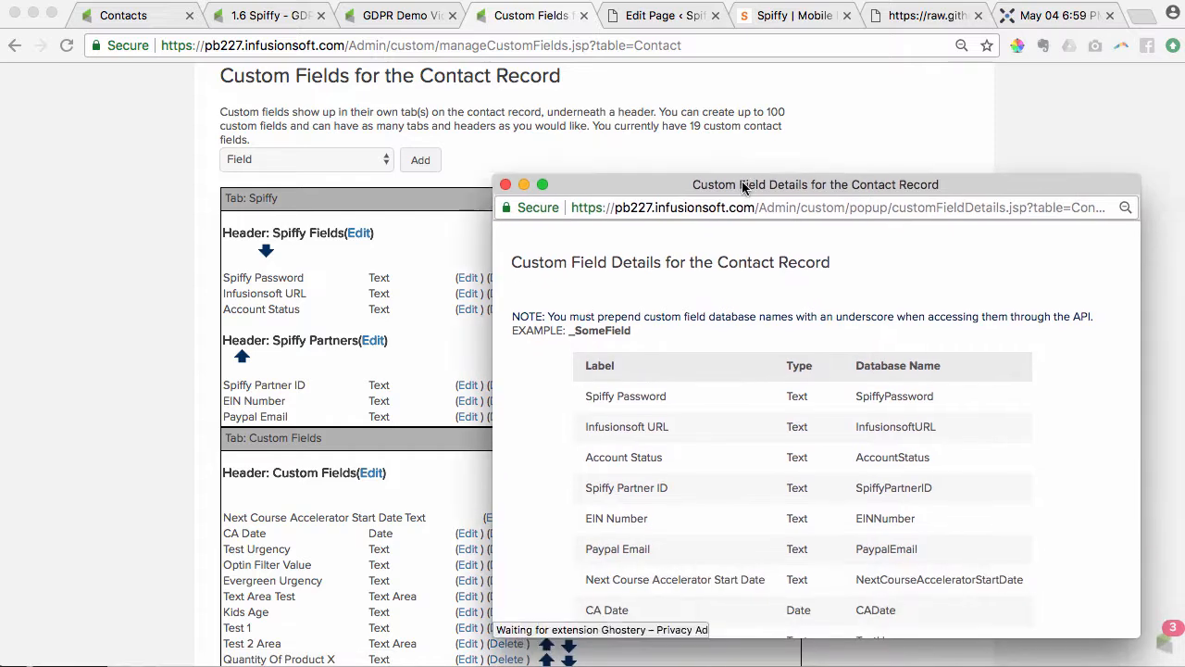
pyautogui.scroll(-5, 810, 349)
pyautogui.moveTo(862, 537); pyautogui.dragTo(1025, 548)
pyautogui.click(856, 564)
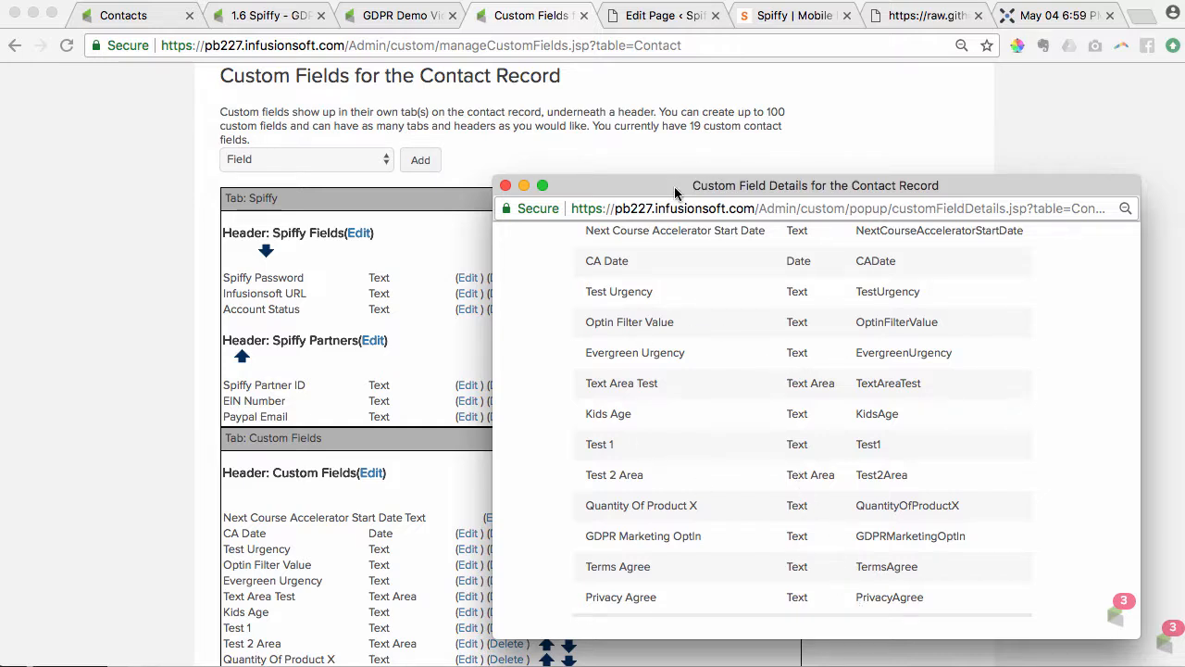
pyautogui.moveTo(611, 188); pyautogui.dragTo(802, 335)
pyautogui.click(851, 229)
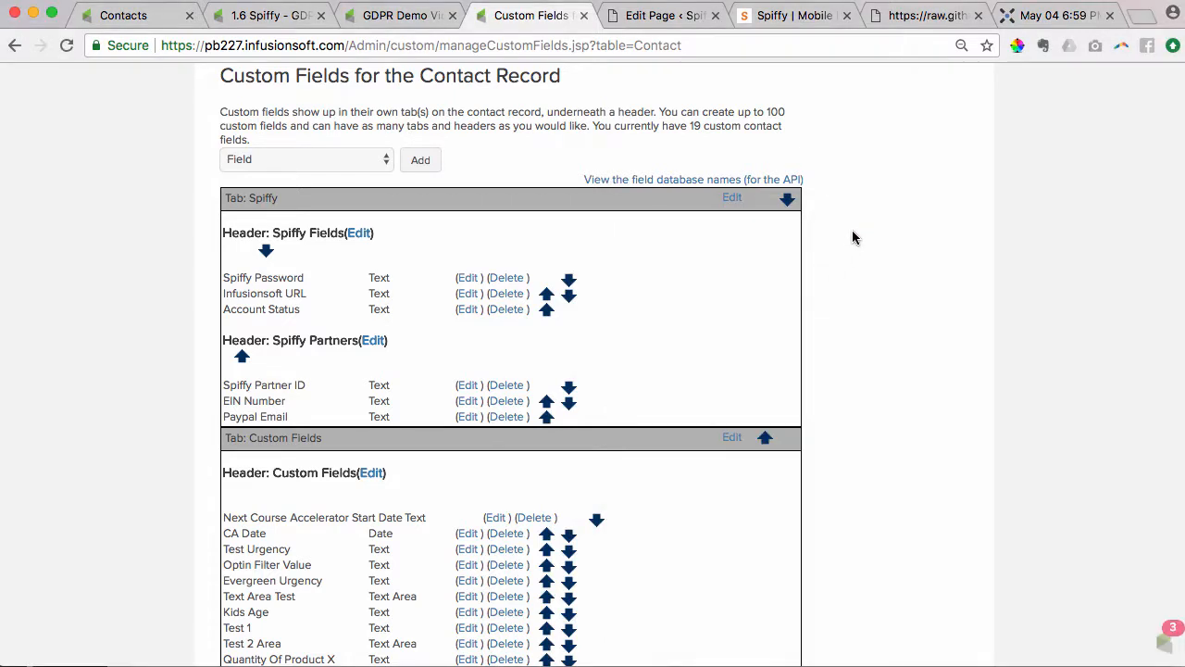
# Switch to Spiffy and look up the GDPR Compliance Snippet in the Advanced Snippets list
pyautogui.click(391, 19)
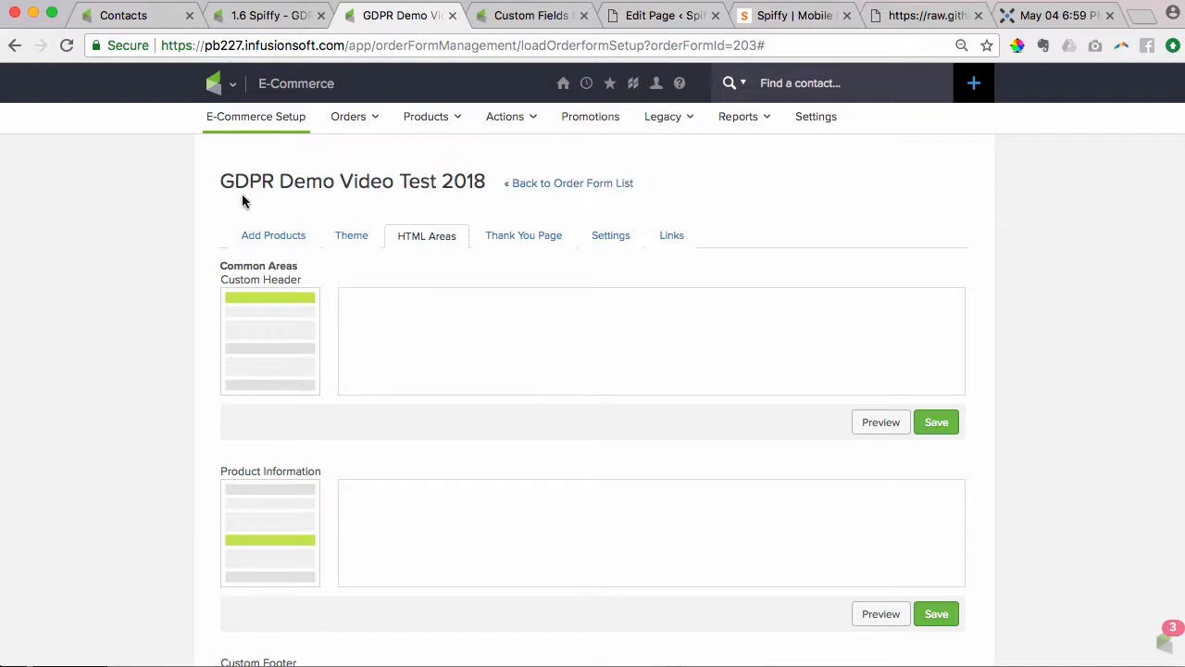
pyautogui.click(785, 18)
pyautogui.scroll(5, 283, 183)
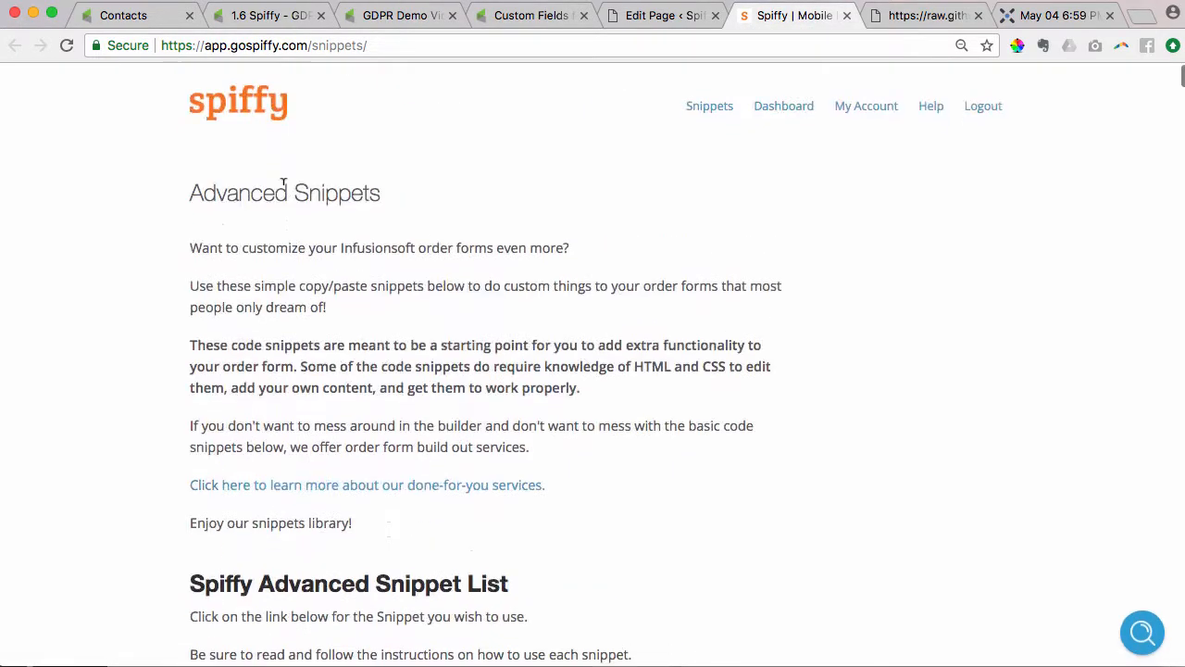
pyautogui.scroll(-5, 282, 183)
pyautogui.scroll(5, 391, 151)
pyautogui.click(773, 110)
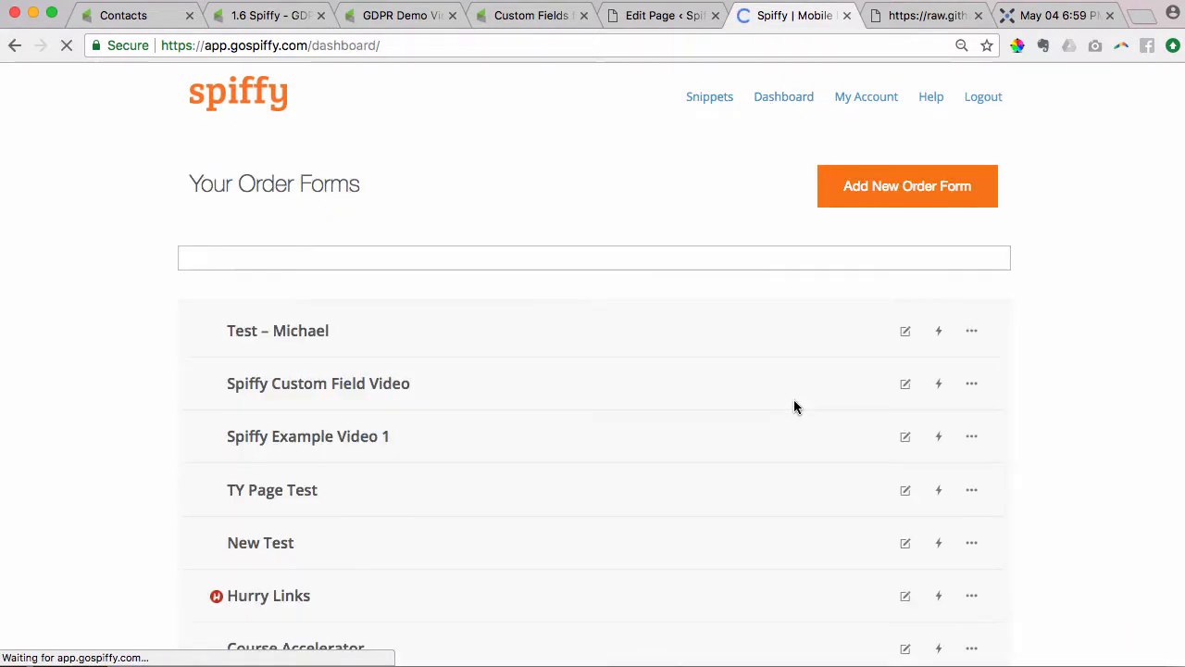
pyautogui.click(711, 104)
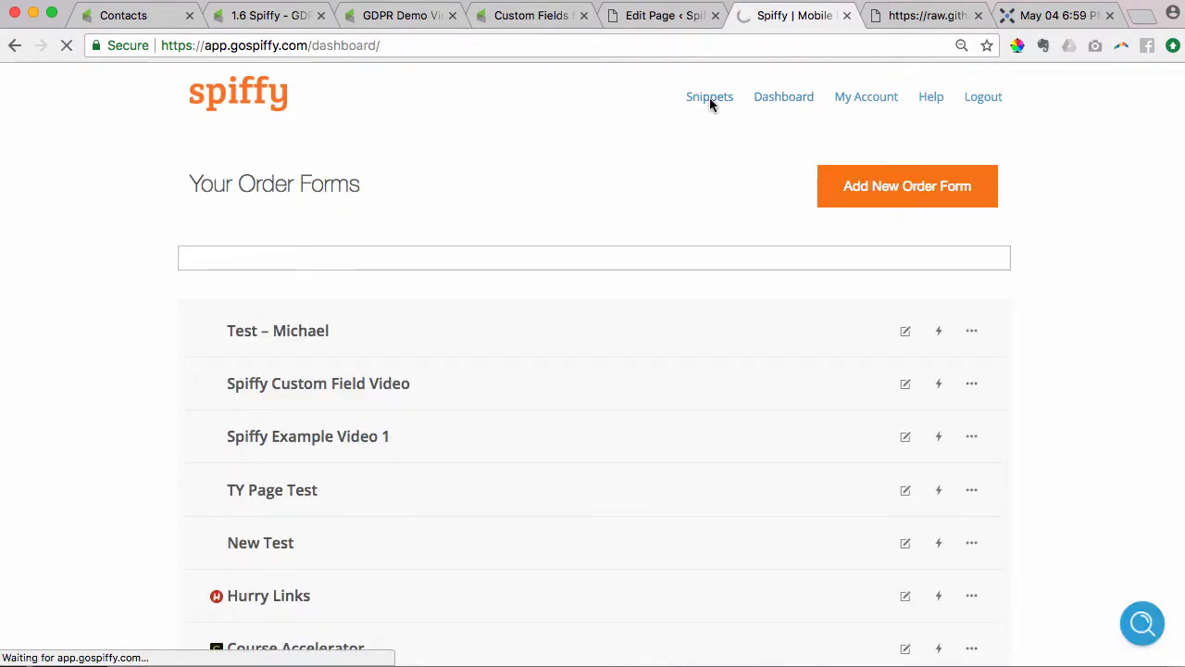
pyautogui.scroll(-5, 521, 345)
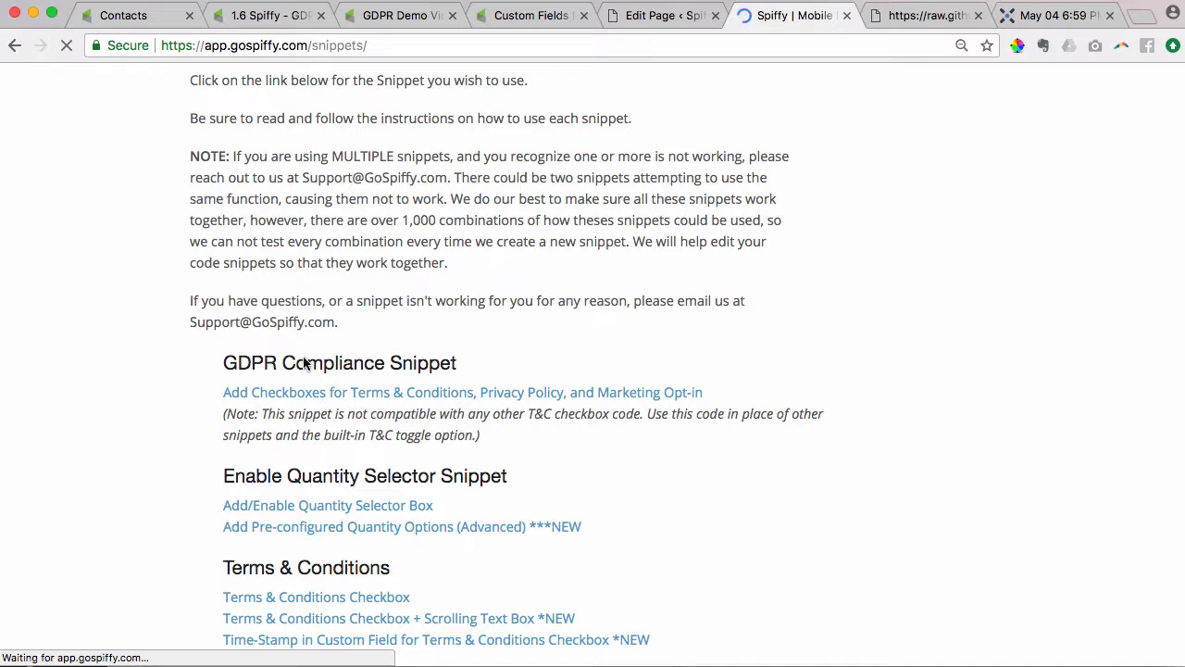
pyautogui.scroll(10, 611, 379)
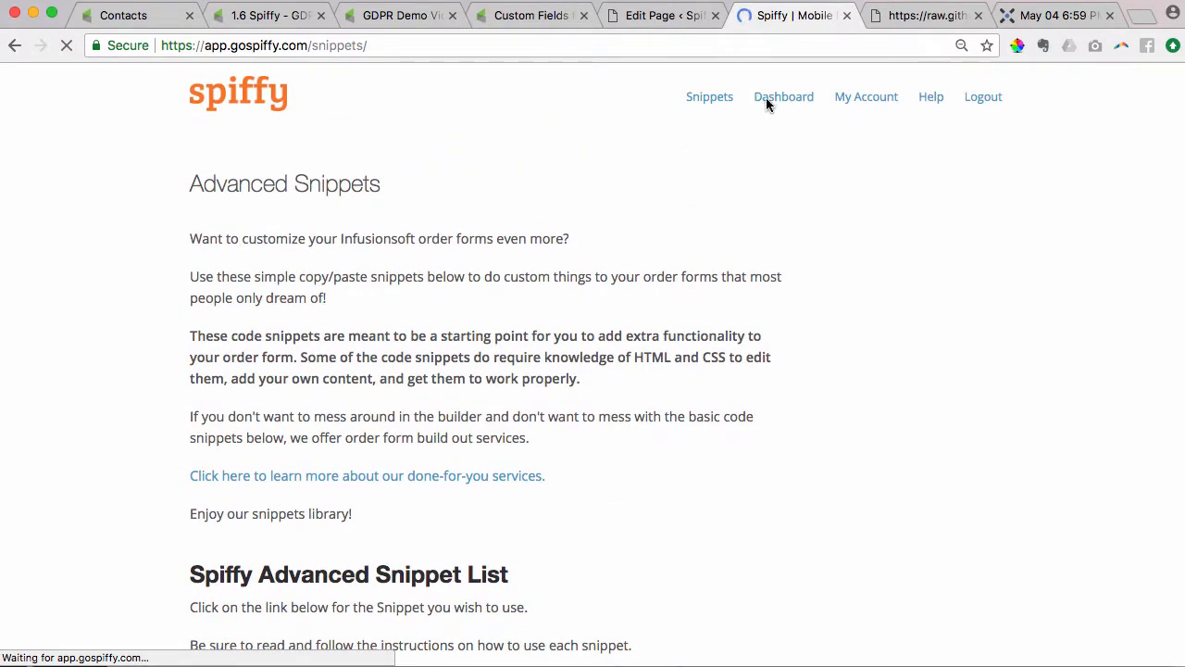
# Start a new order form from the Spiffy dashboard and name it "GDPR Tutorial"
pyautogui.click(774, 103)
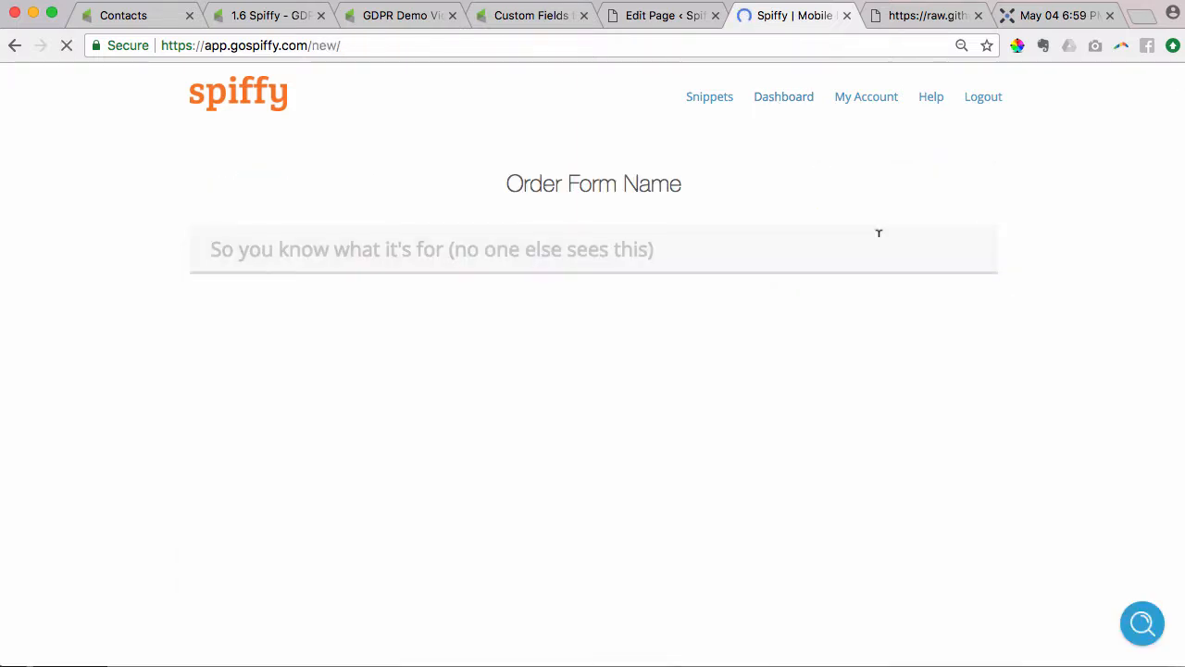
pyautogui.write('G')
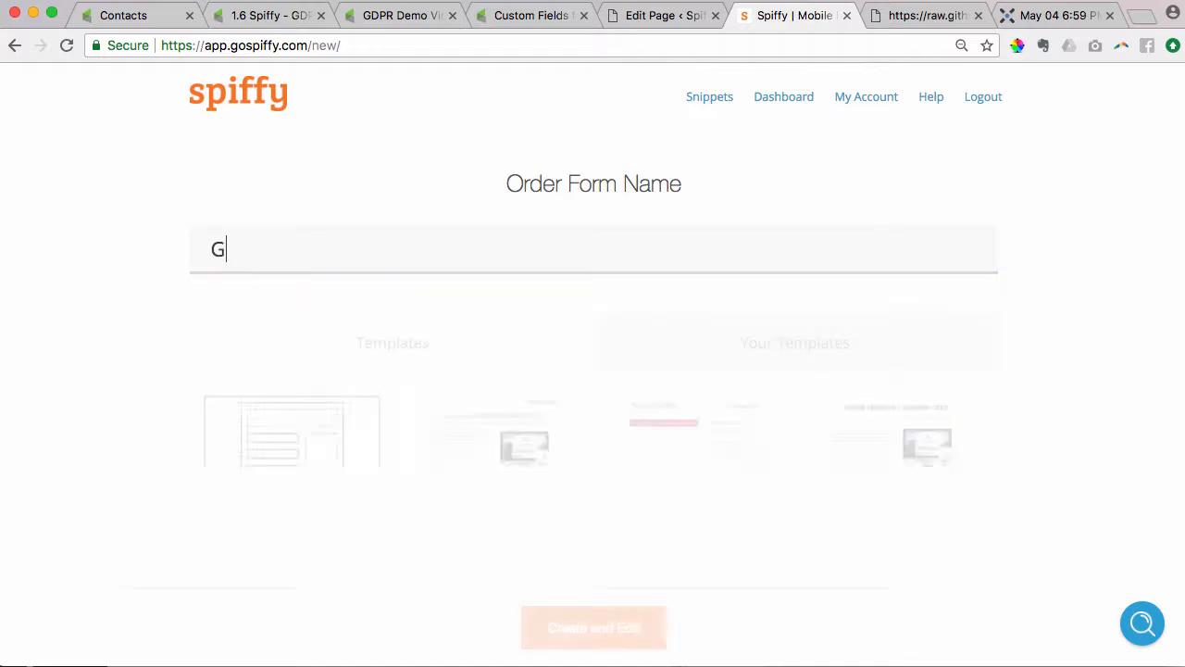
pyautogui.write('DPR Tutorial')
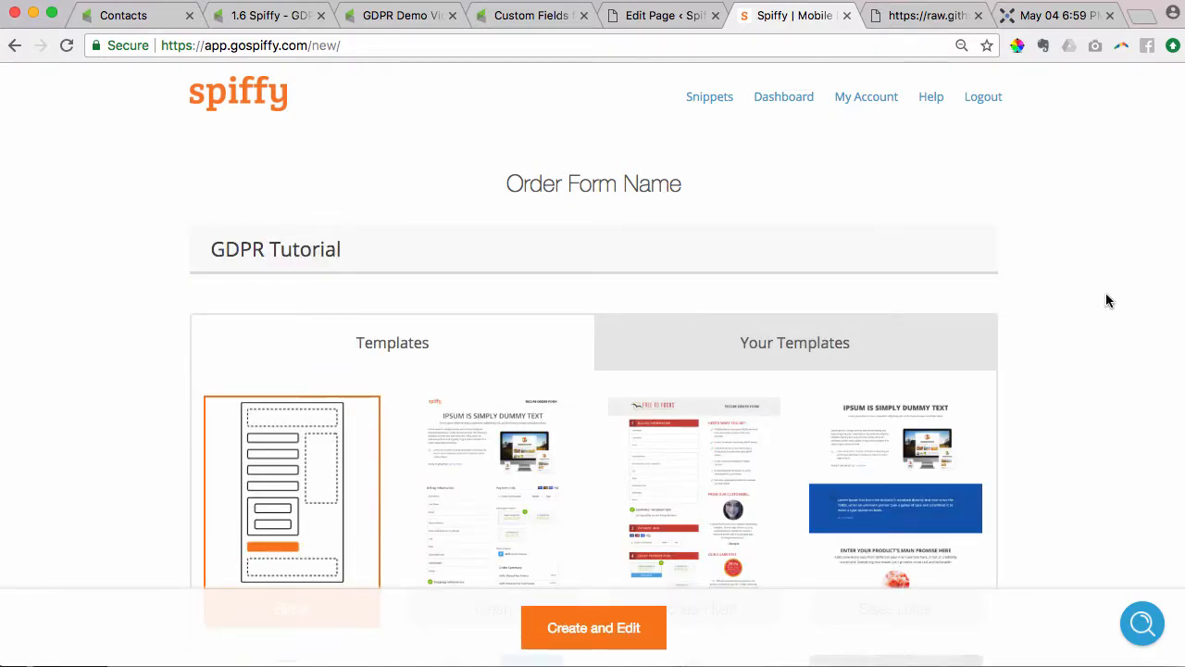
# Choose the Modern template for the order form and create it for editing
pyautogui.scroll(-5, 1105, 292)
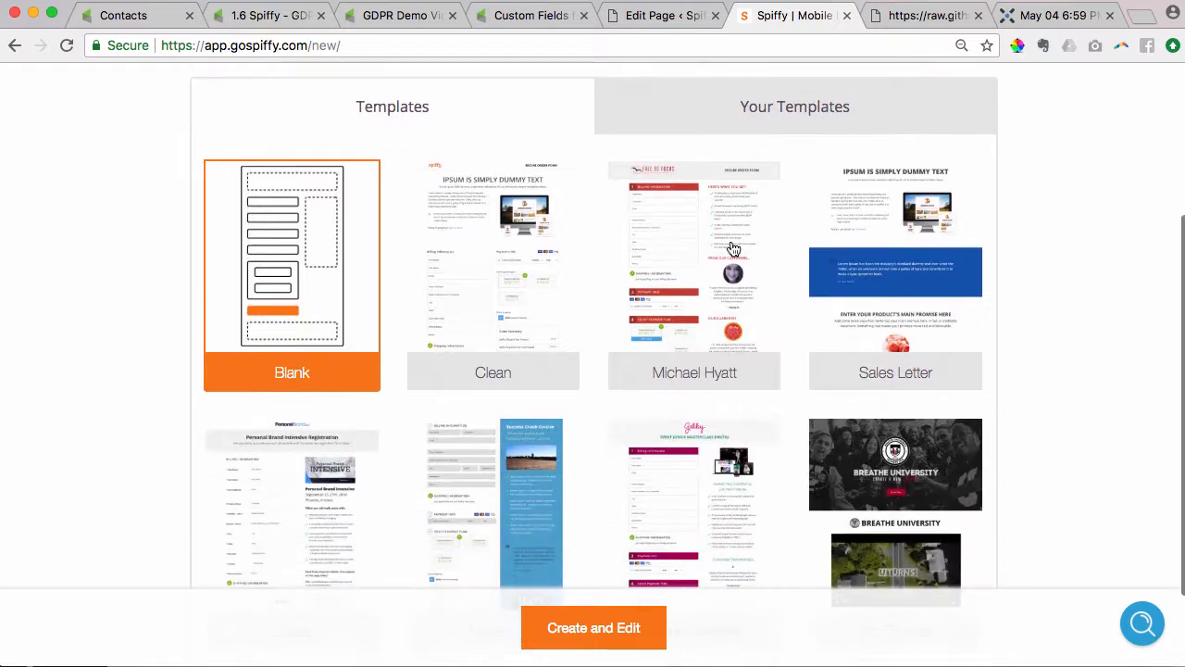
pyautogui.scroll(-2, 898, 432)
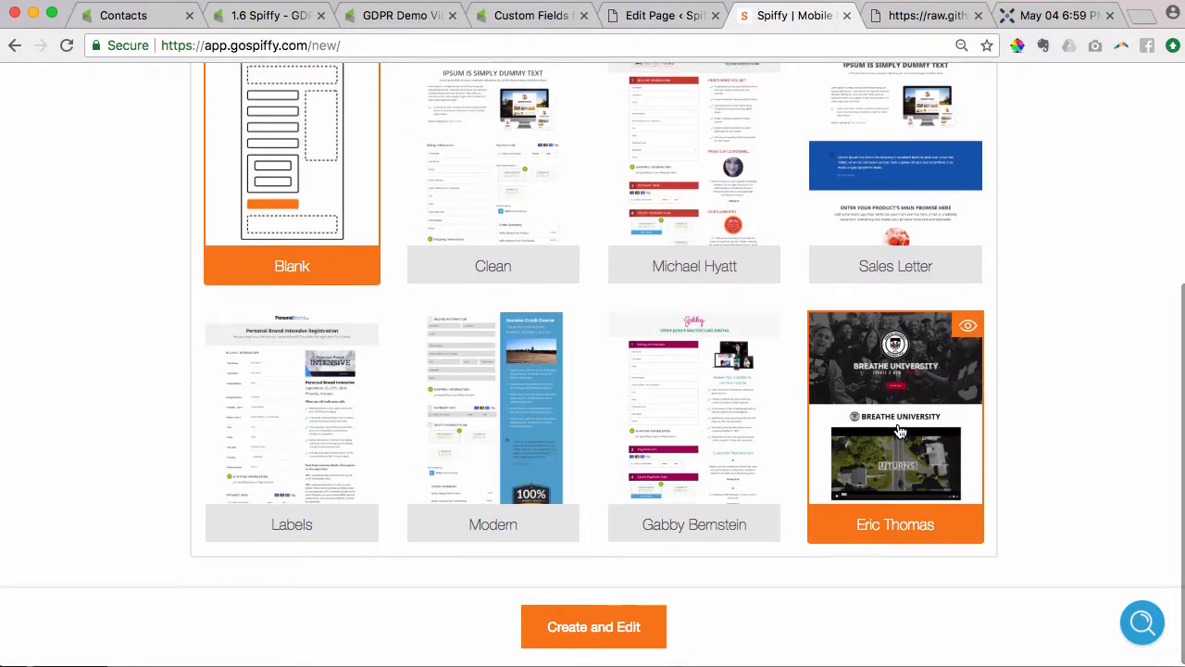
pyautogui.scroll(2, 898, 431)
pyautogui.scroll(-2, 898, 431)
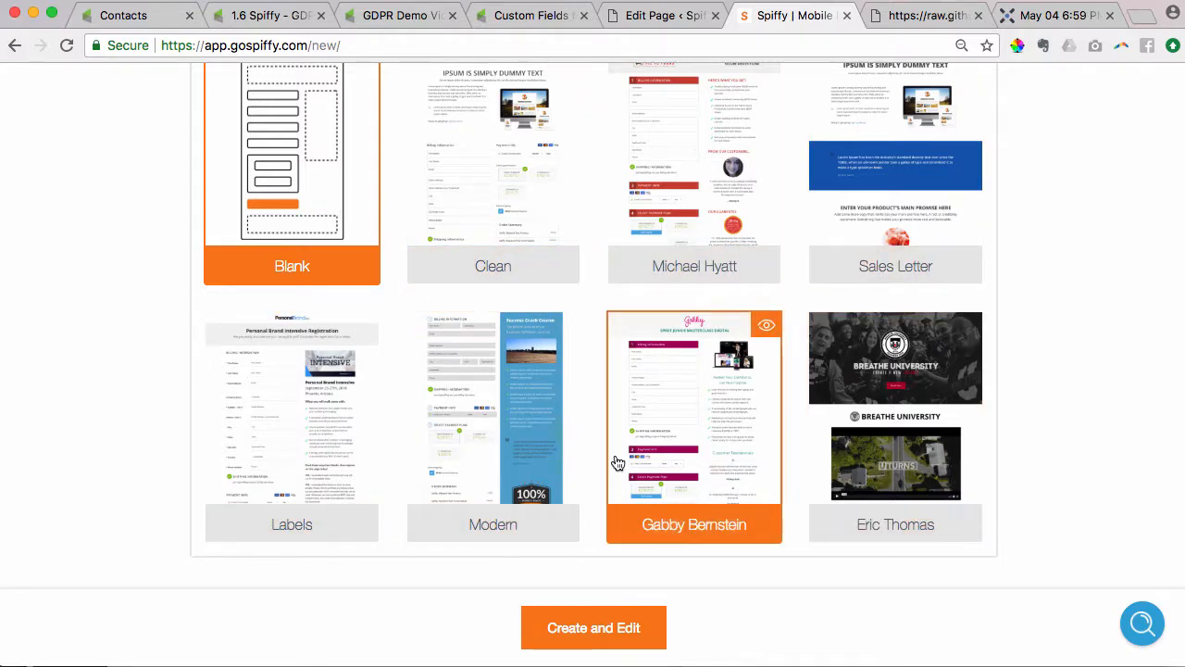
pyautogui.click(421, 495)
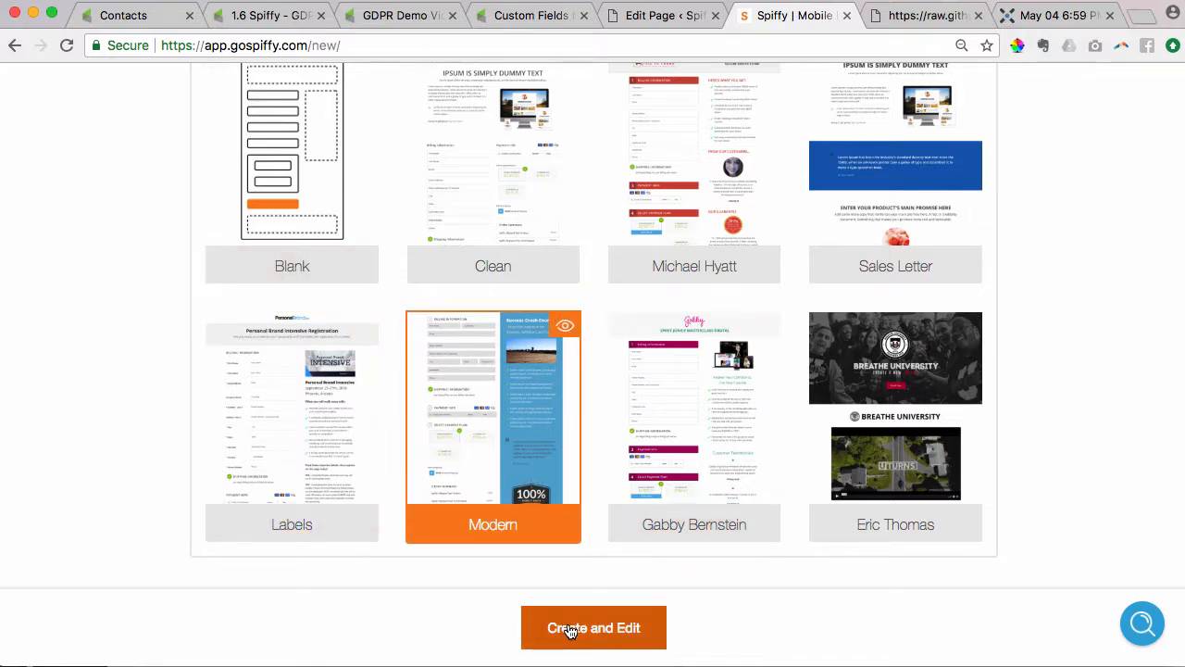
pyautogui.click(570, 630)
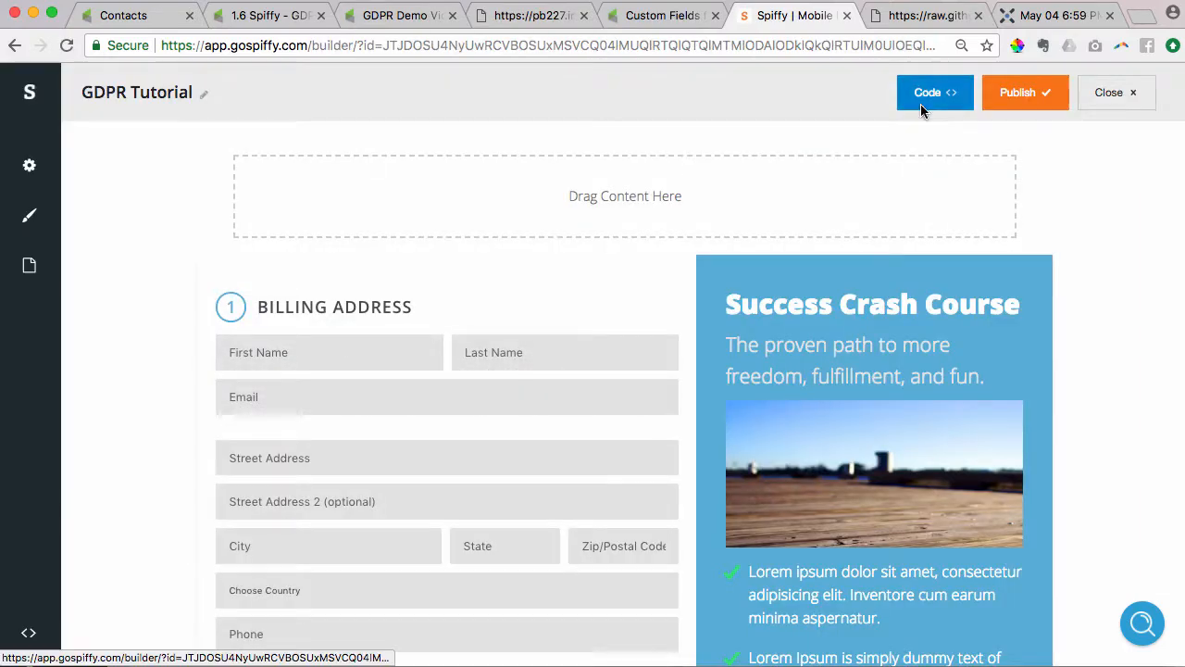
# Copy the Spiffy order form code into the Custom Header of the GDPR Demo Video Test 2018 order form in Infusionsoft and save
pyautogui.click(923, 103)
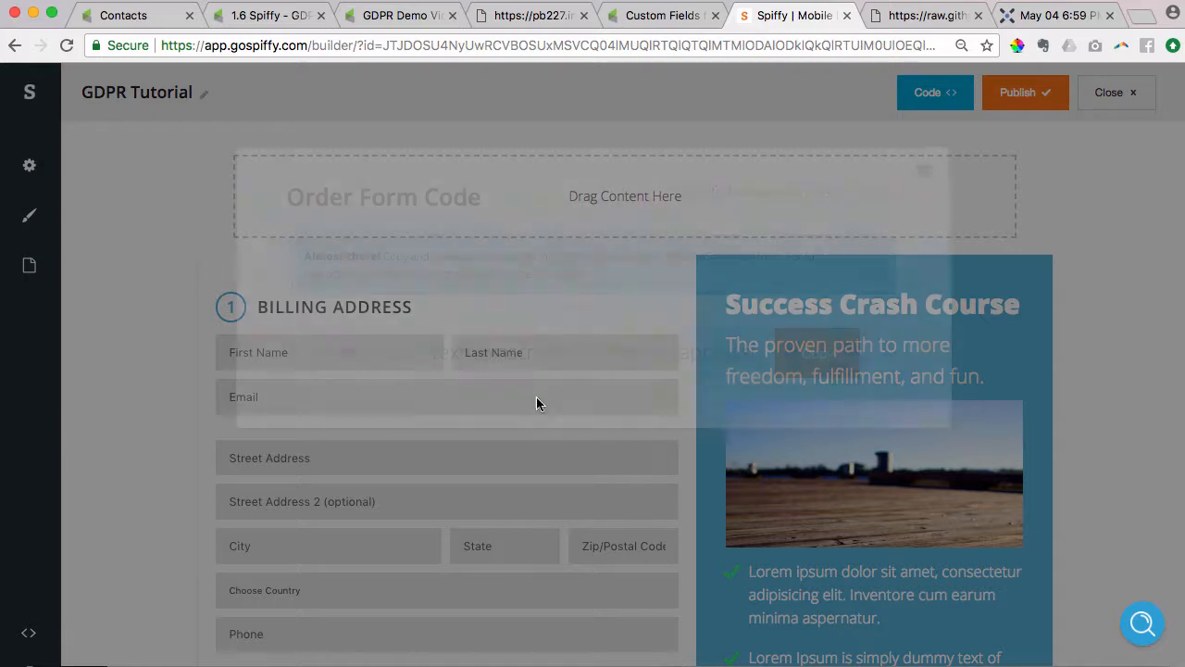
pyautogui.click(503, 363)
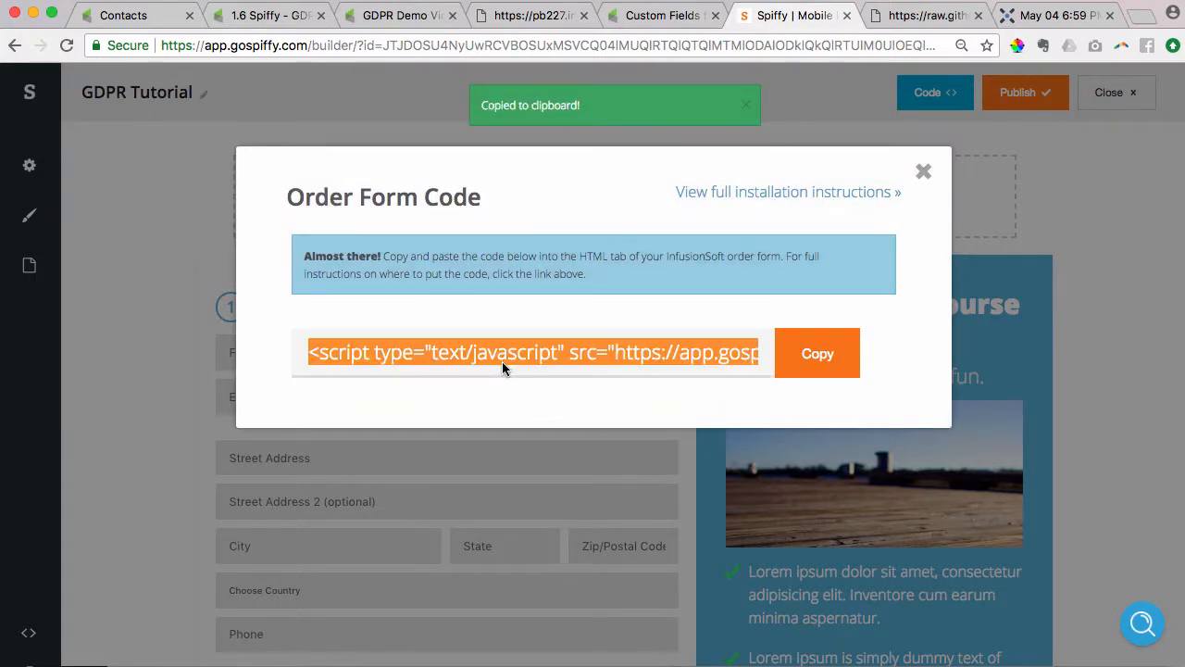
pyautogui.click(387, 16)
pyautogui.press('super+v')
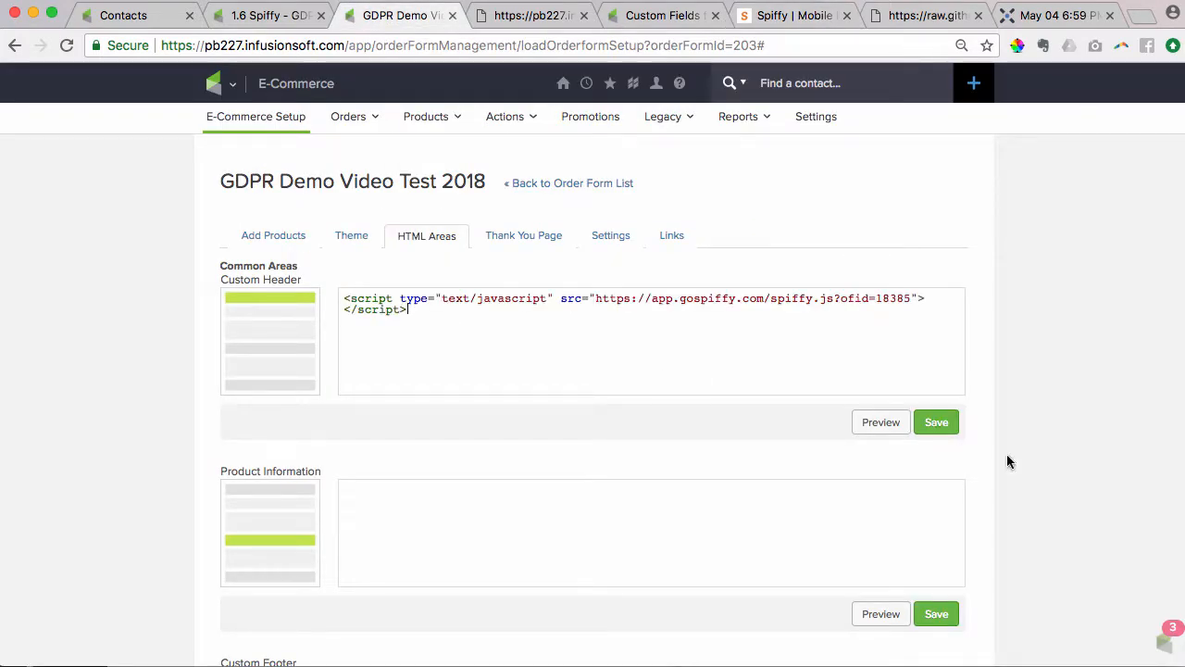
pyautogui.click(938, 422)
# Reload the live Infusionsoft order form and review its Spiffy layout from billing fields to purchase buttons
pyautogui.click(518, 18)
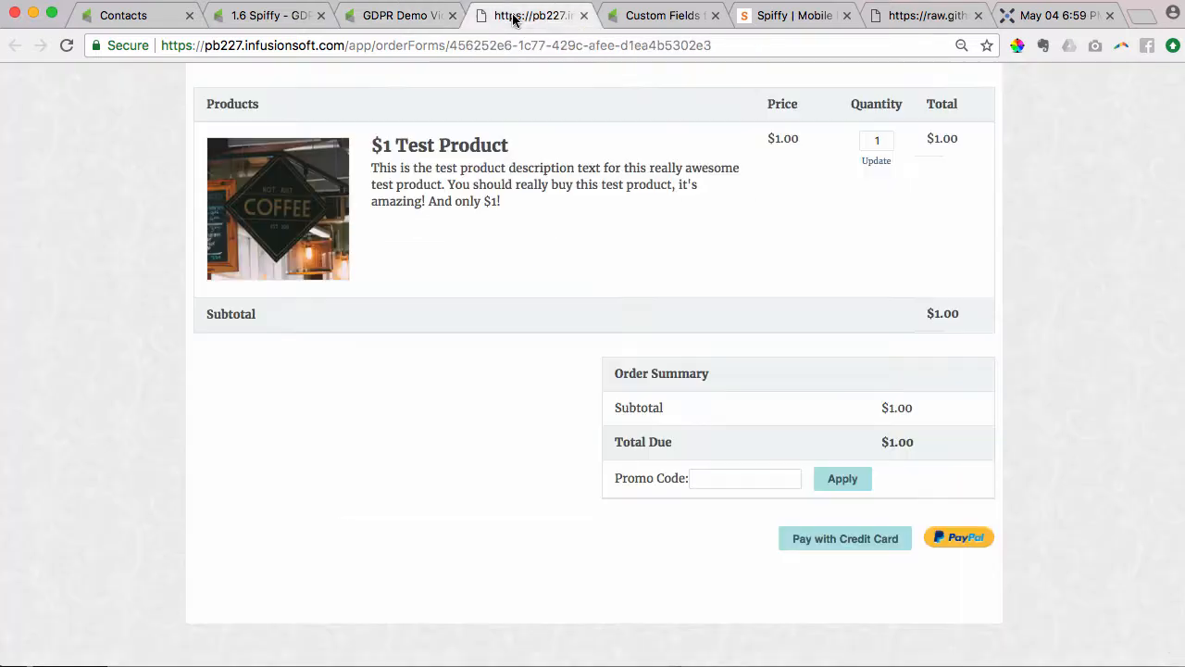
pyautogui.press('super+r')
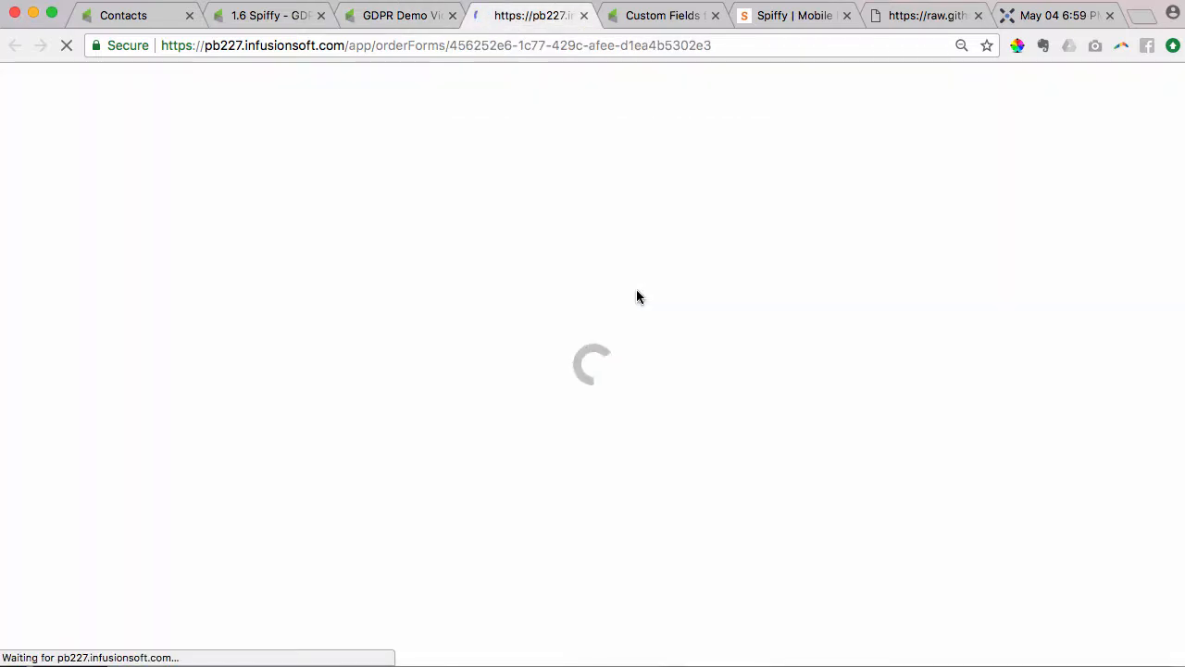
pyautogui.scroll(-15, 697, 330)
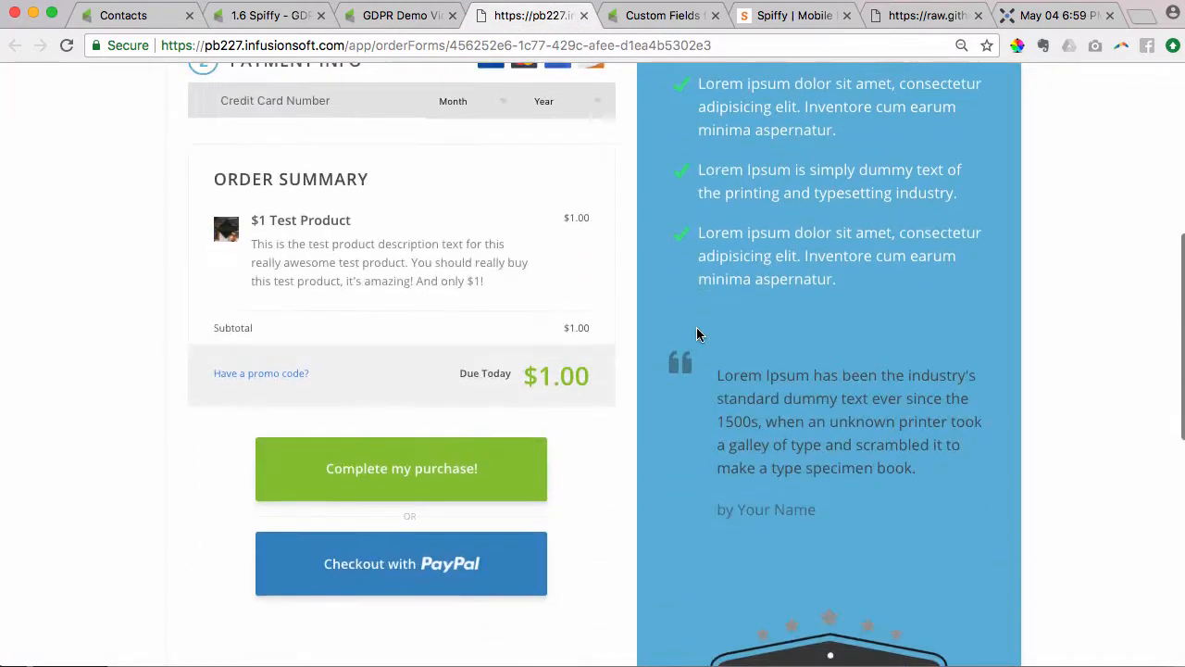
pyautogui.scroll(15, 697, 332)
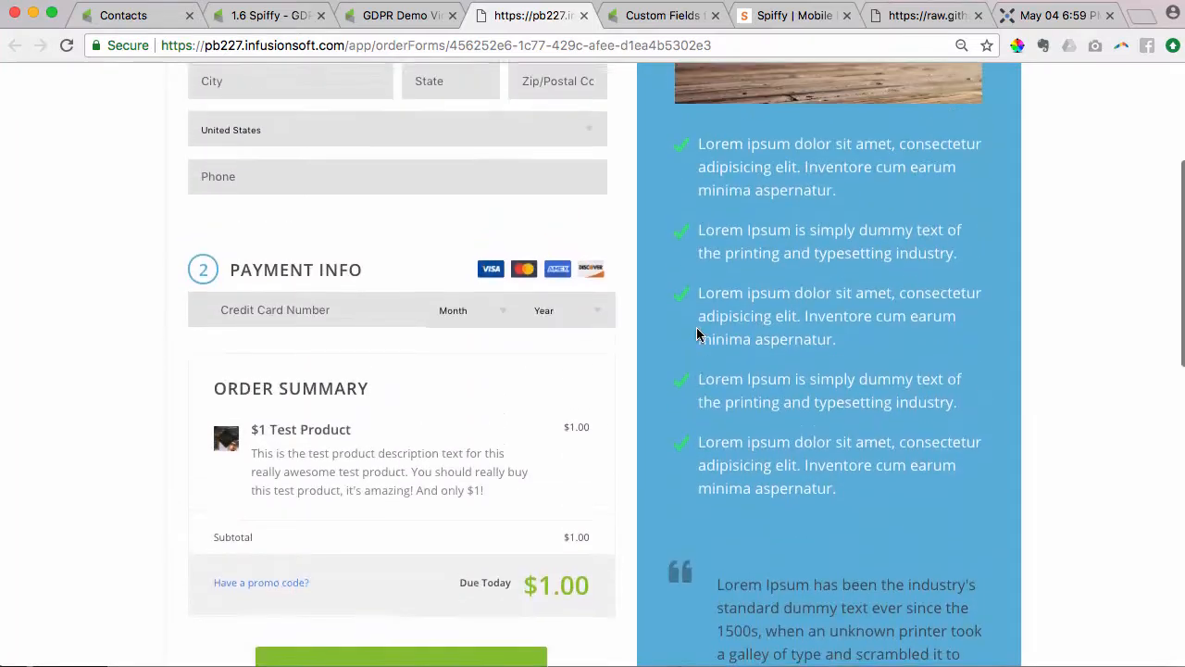
pyautogui.scroll(-5, 648, 398)
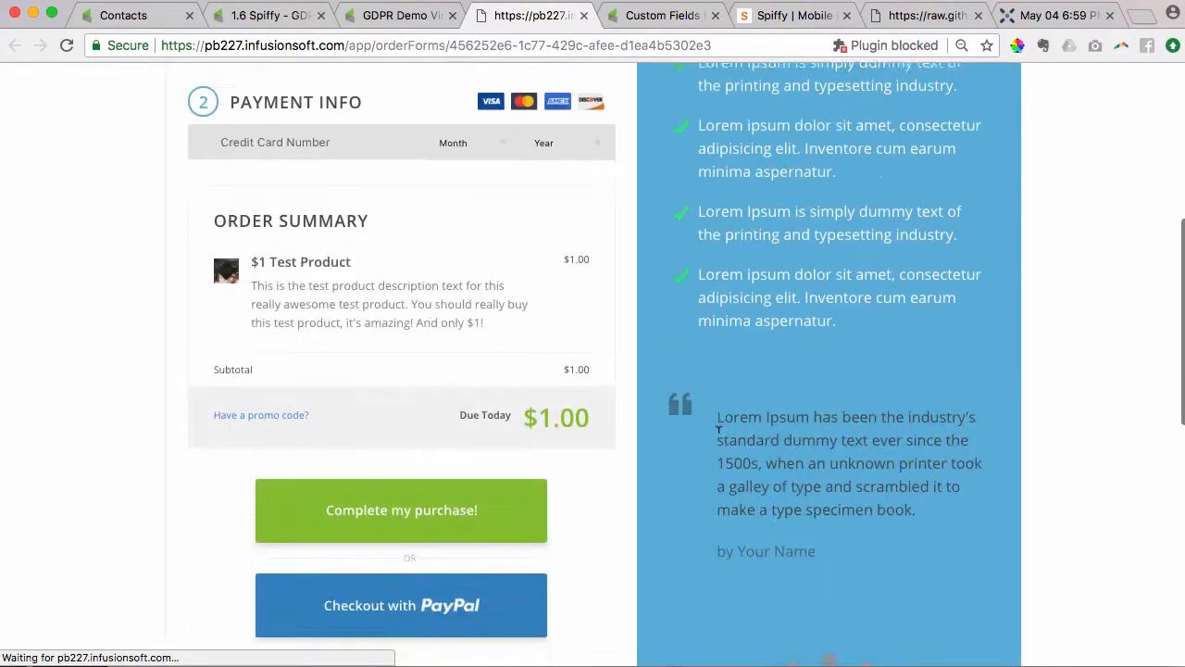
# Dismiss Spiffy's order form code and exit the GDPR Tutorial builder to return to the order forms dashboard
pyautogui.scroll(-4, 718, 431)
pyautogui.scroll(5, 717, 431)
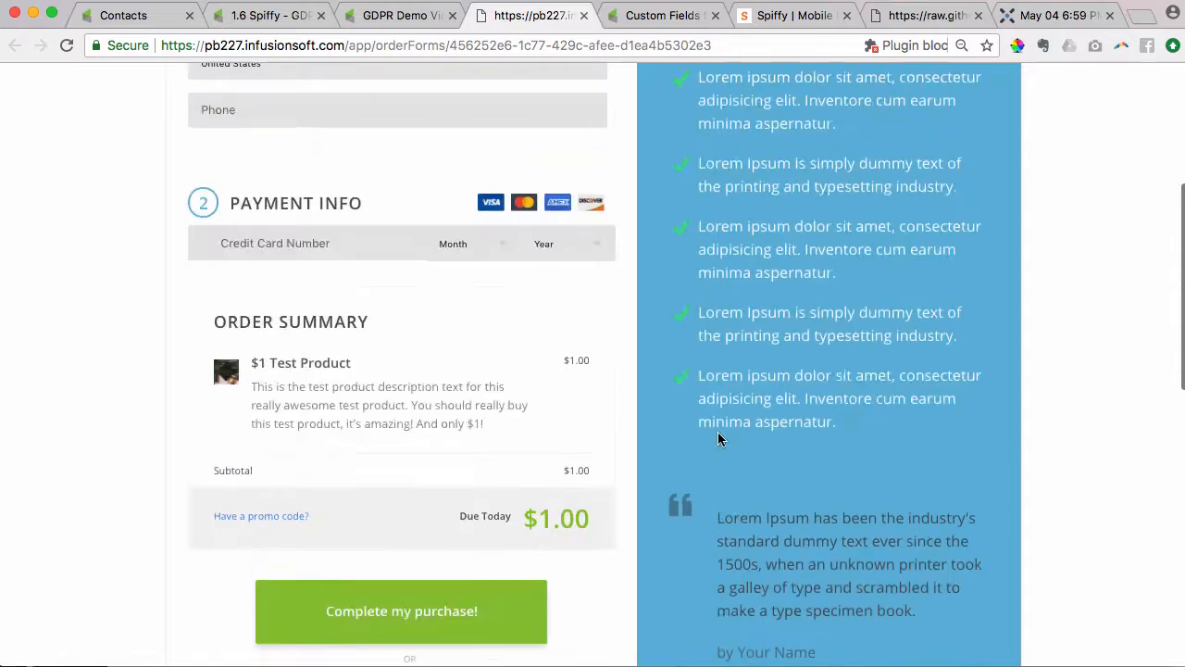
pyautogui.click(403, 16)
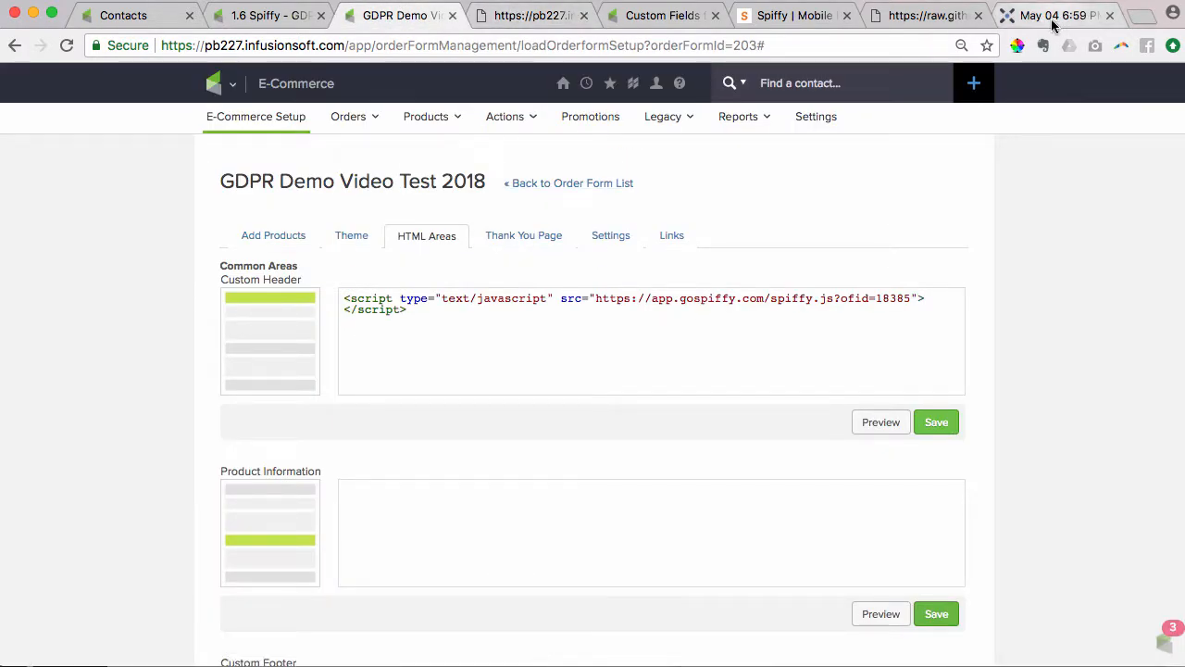
pyautogui.click(781, 17)
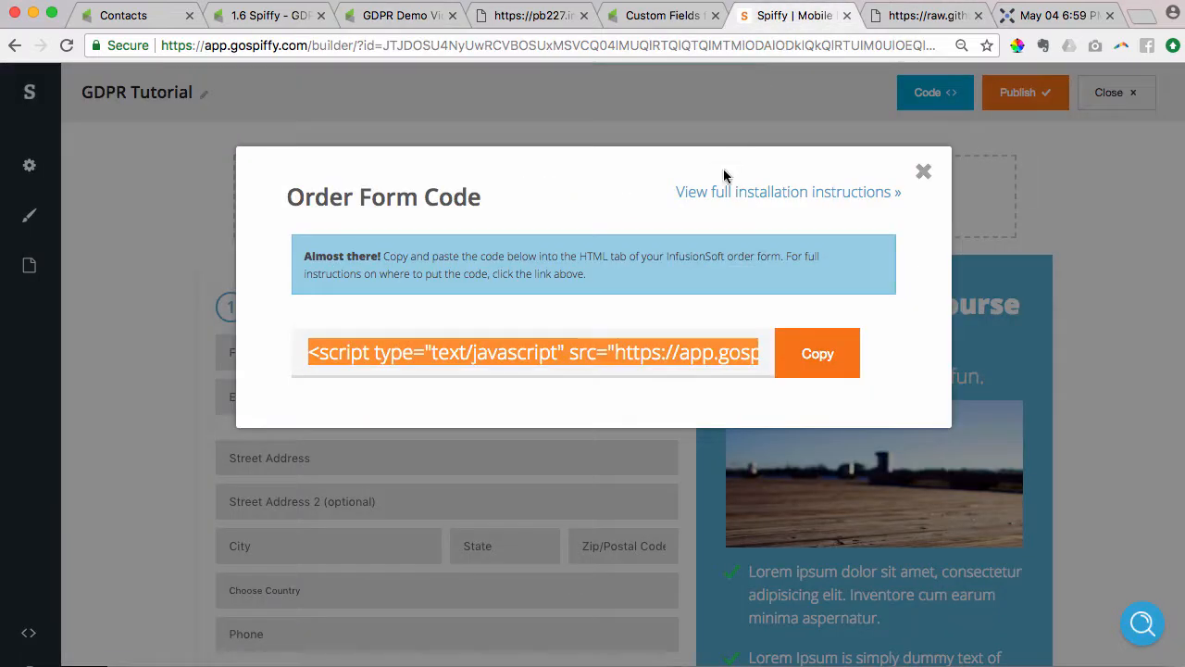
pyautogui.click(922, 172)
pyautogui.click(1128, 92)
pyautogui.click(974, 292)
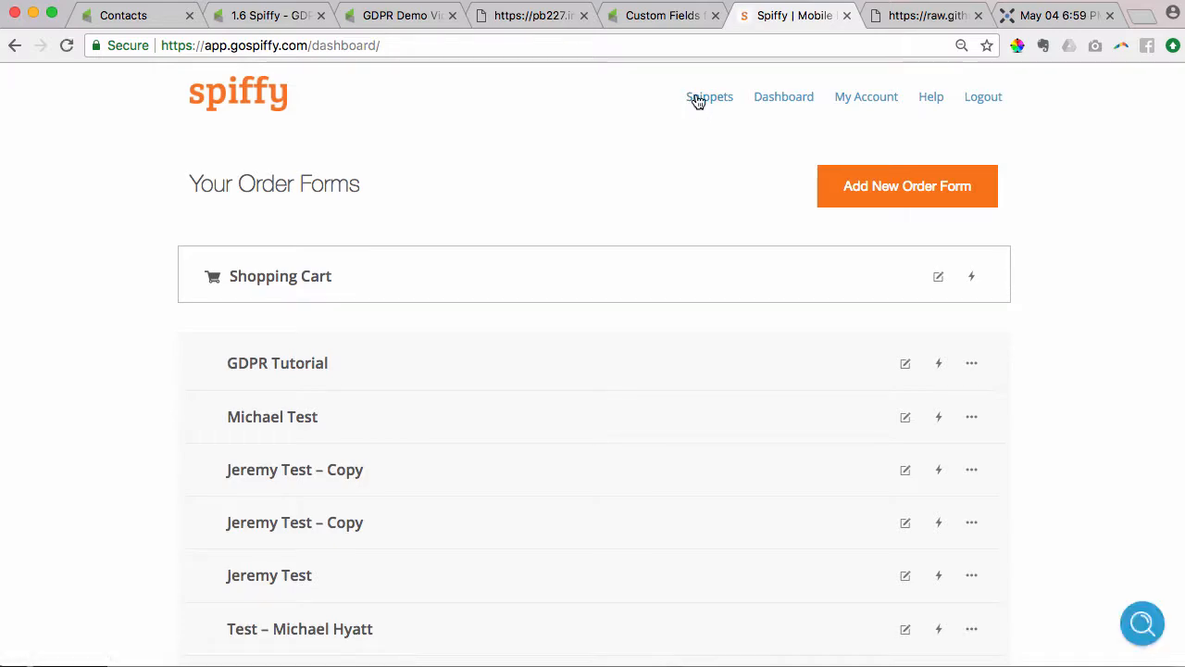
# Open Spiffy's GDPR compliance snippet for terms, privacy policy and marketing opt-in checkboxes, and copy its entire code
pyautogui.click(700, 103)
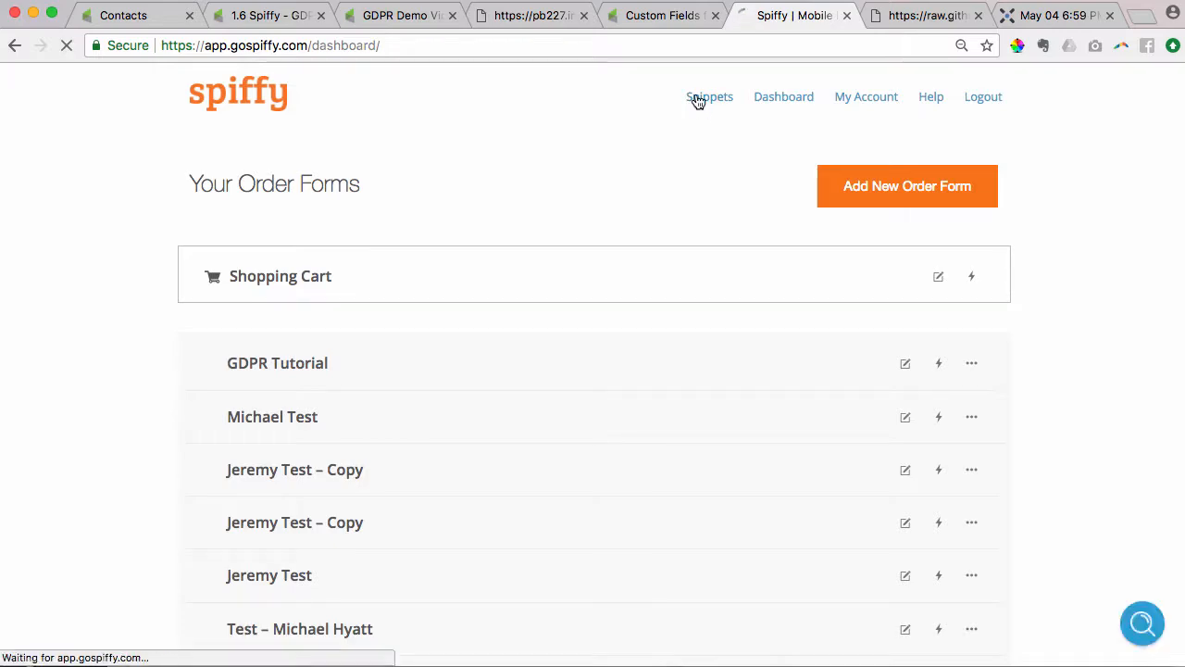
pyautogui.scroll(-5, 368, 342)
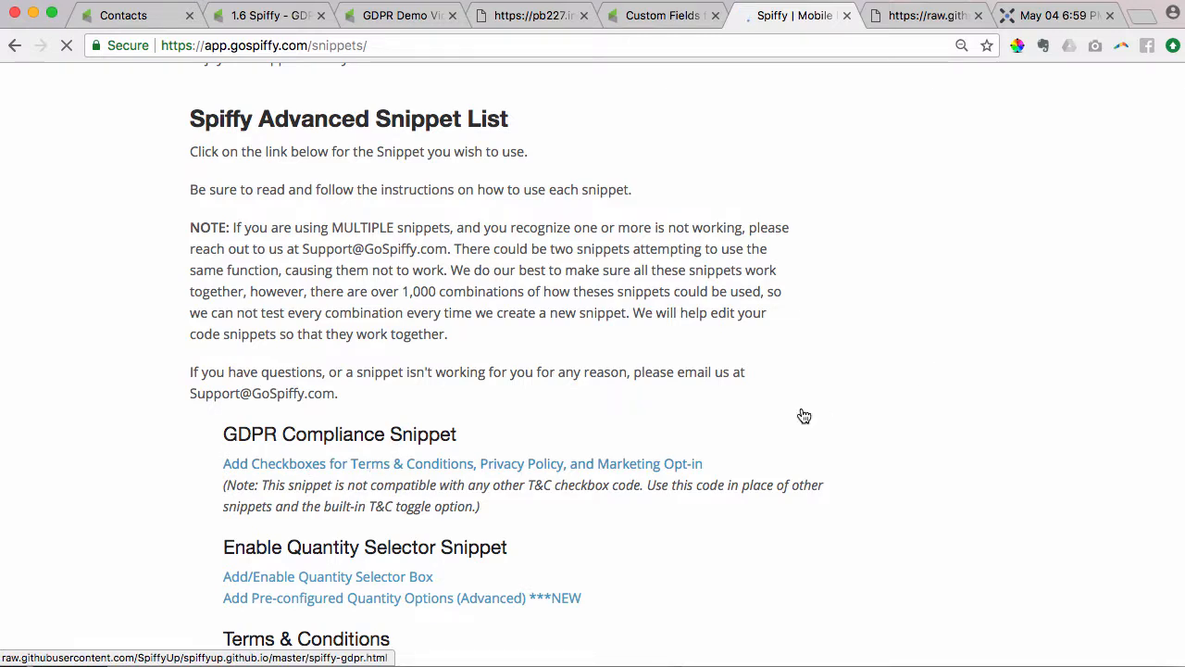
pyautogui.click(701, 471)
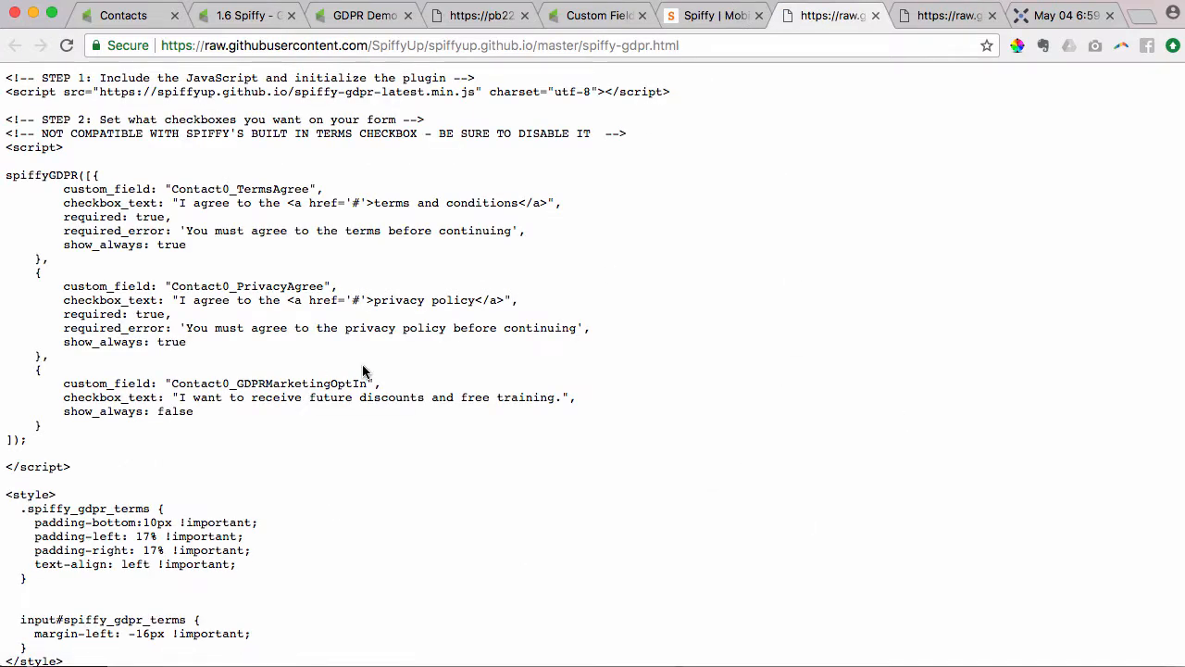
pyautogui.scroll(-2, 362, 370)
pyautogui.moveTo(78, 655); pyautogui.dragTo(4, 82)
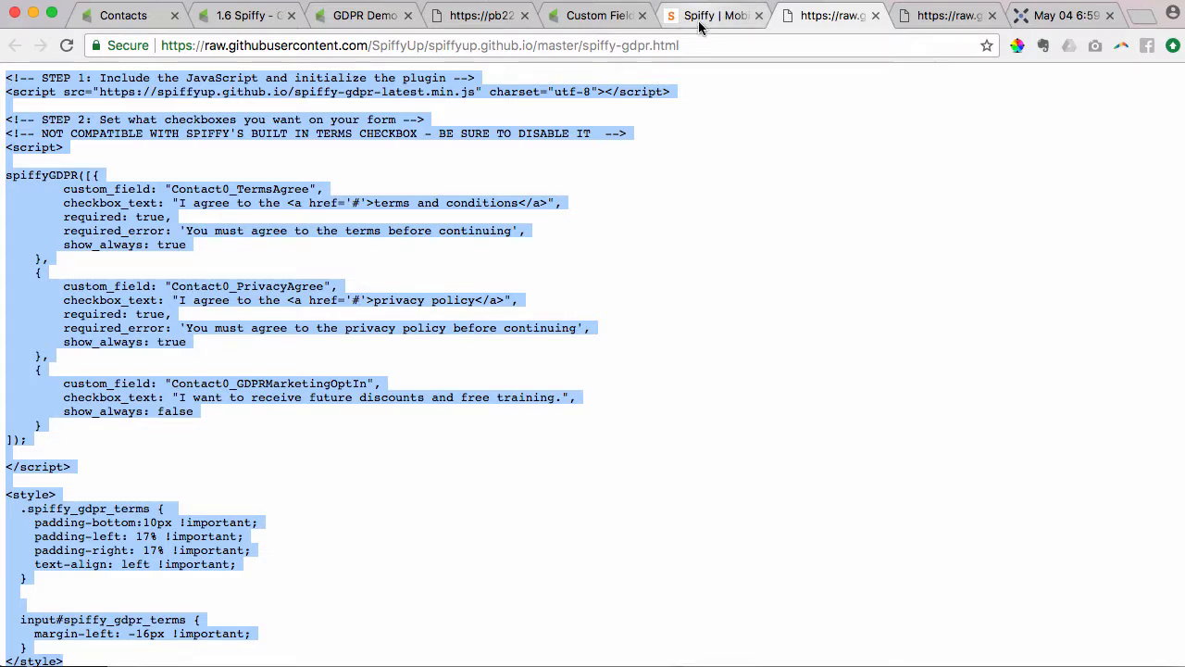
# Paste the GDPR snippet into the Custom Footer of the GDPR Demo Video Test 2018 order form in Infusionsoft and save
pyautogui.click(418, 24)
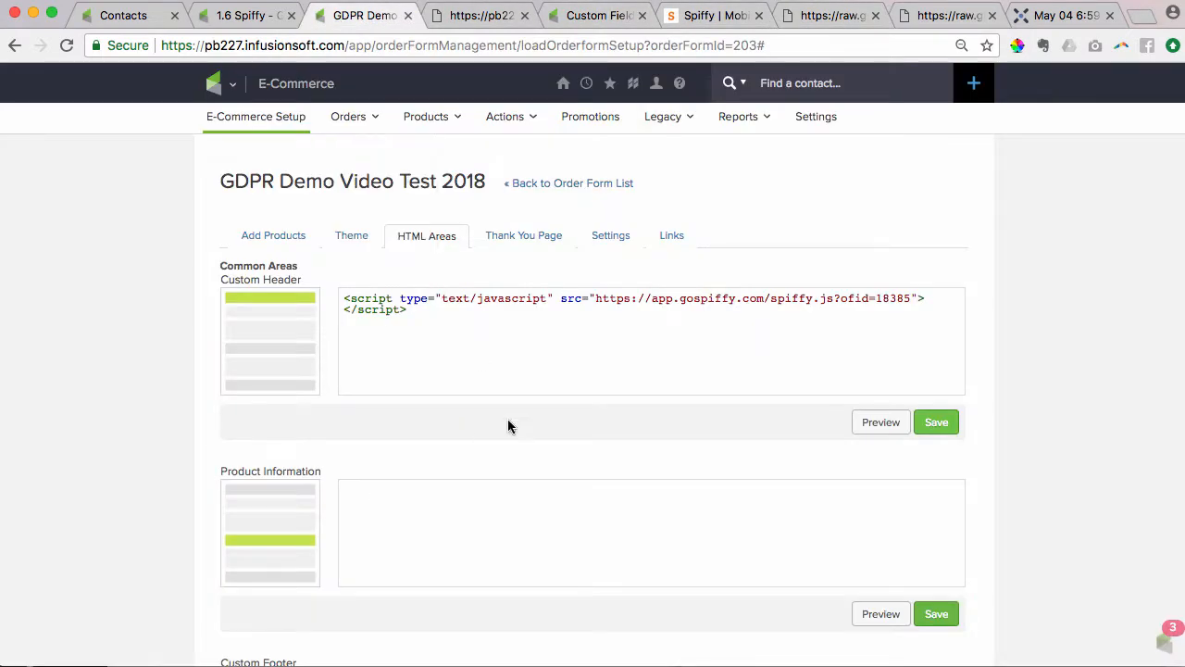
pyautogui.scroll(-5, 458, 502)
pyautogui.click(407, 449)
pyautogui.press('super+v')
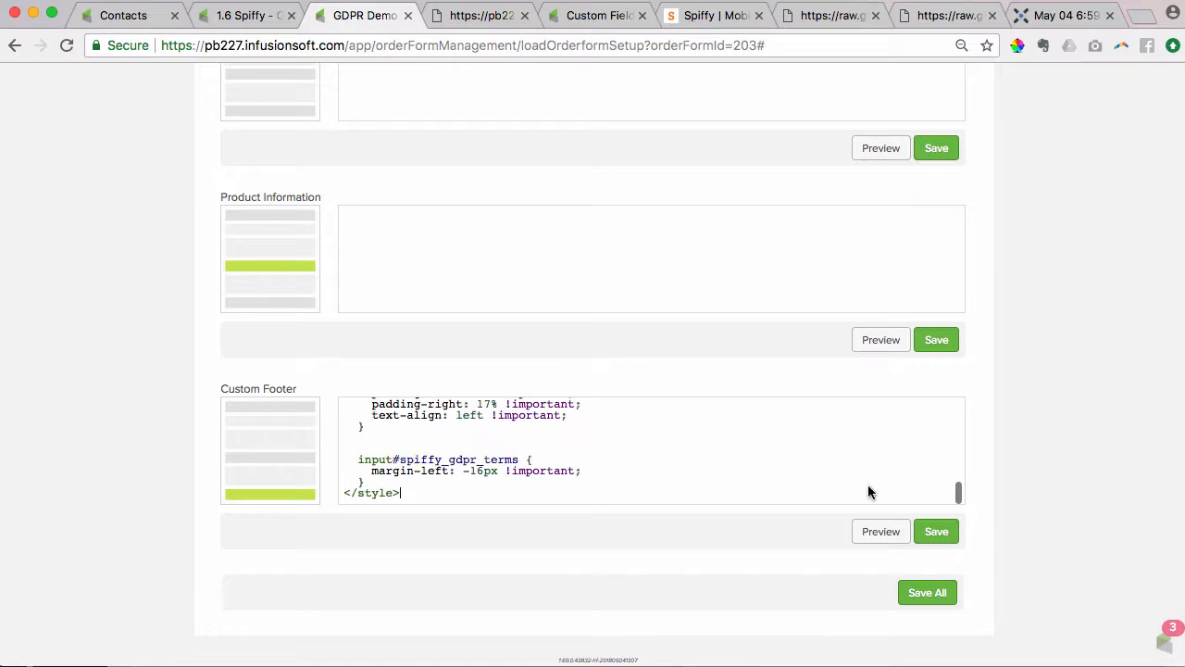
pyautogui.click(942, 535)
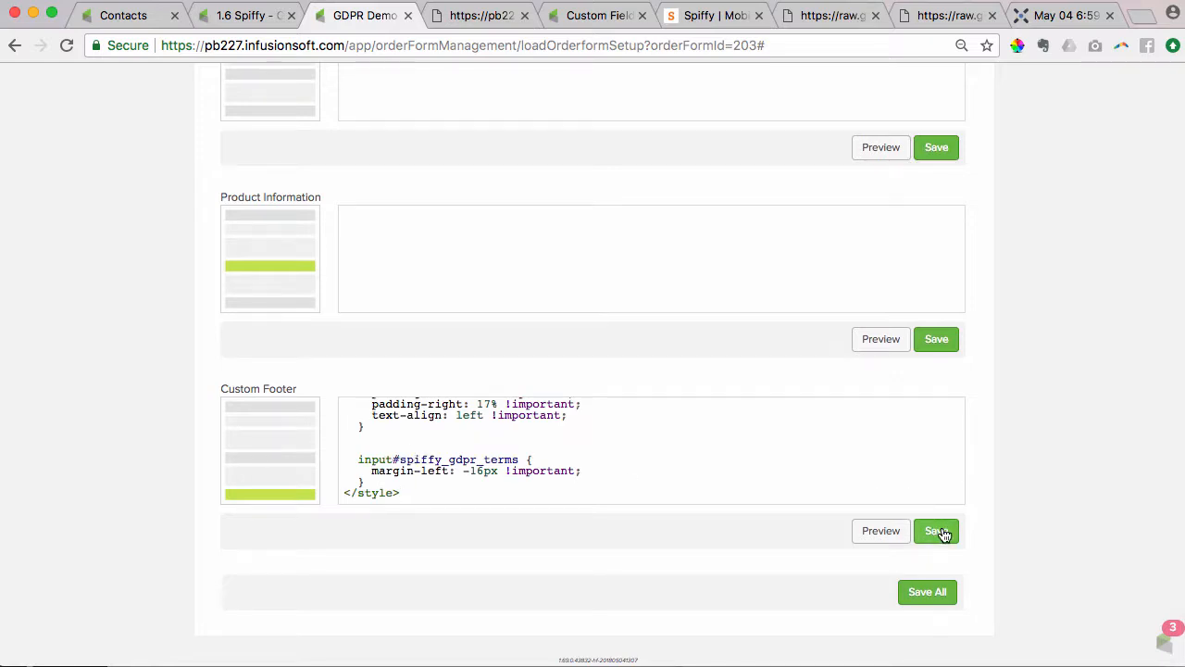
# Reload the live order form and examine the agreement checkboxes below the order summary
pyautogui.click(481, 16)
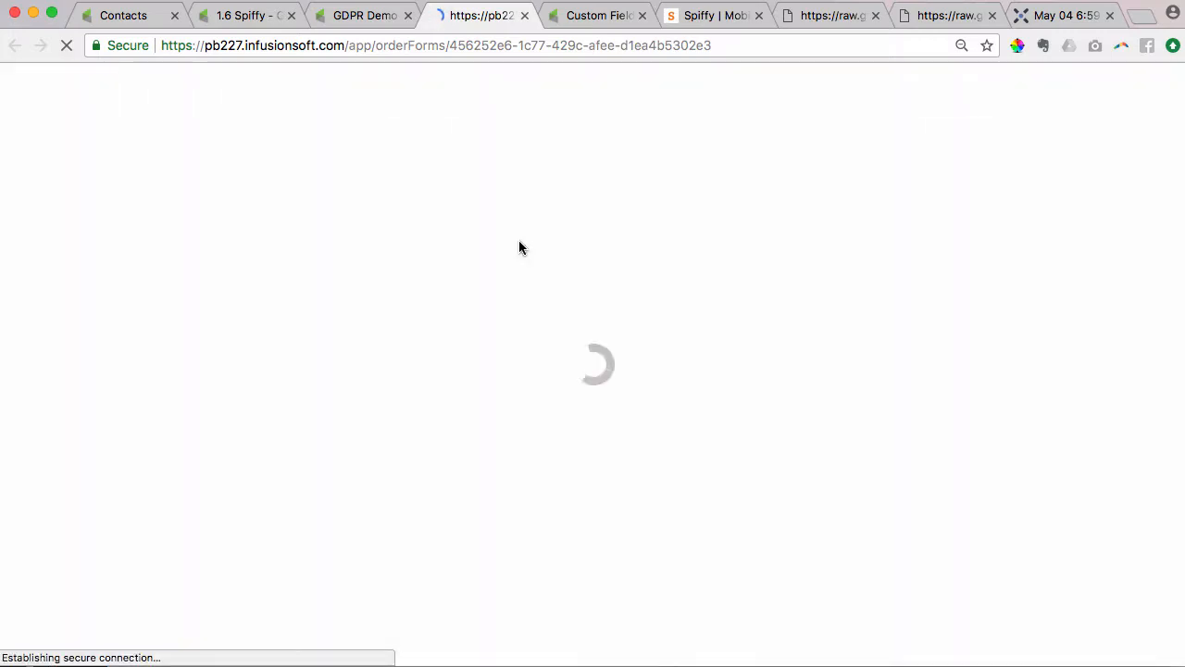
pyautogui.scroll(-3, 483, 455)
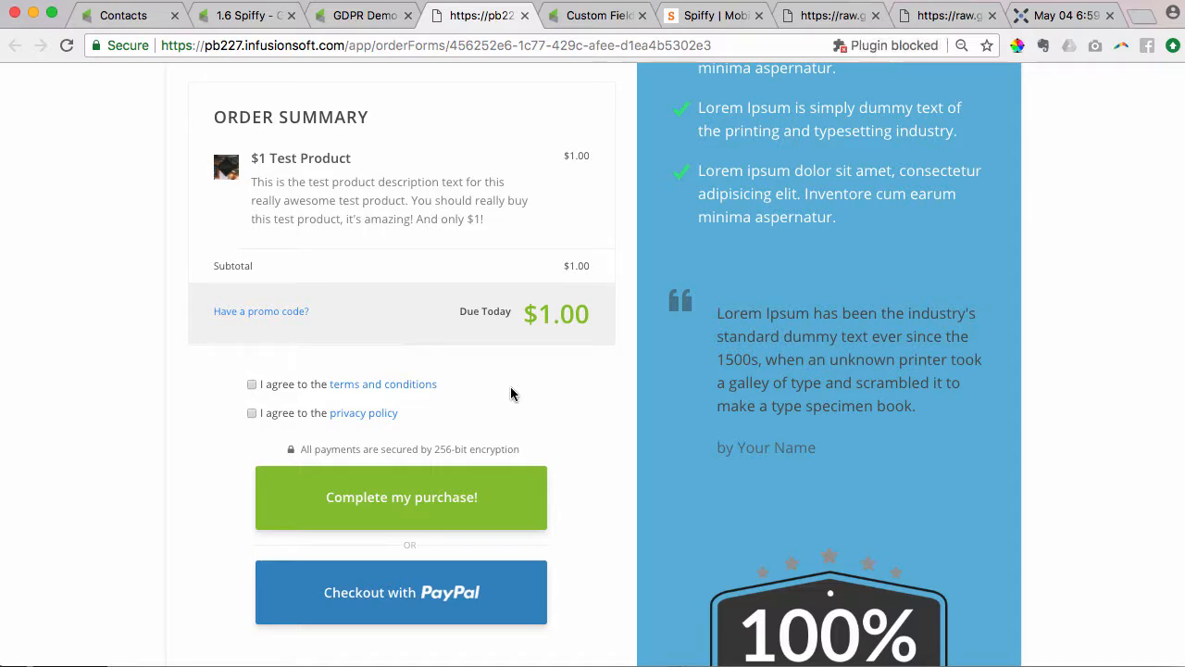
pyautogui.scroll(3, 606, 408)
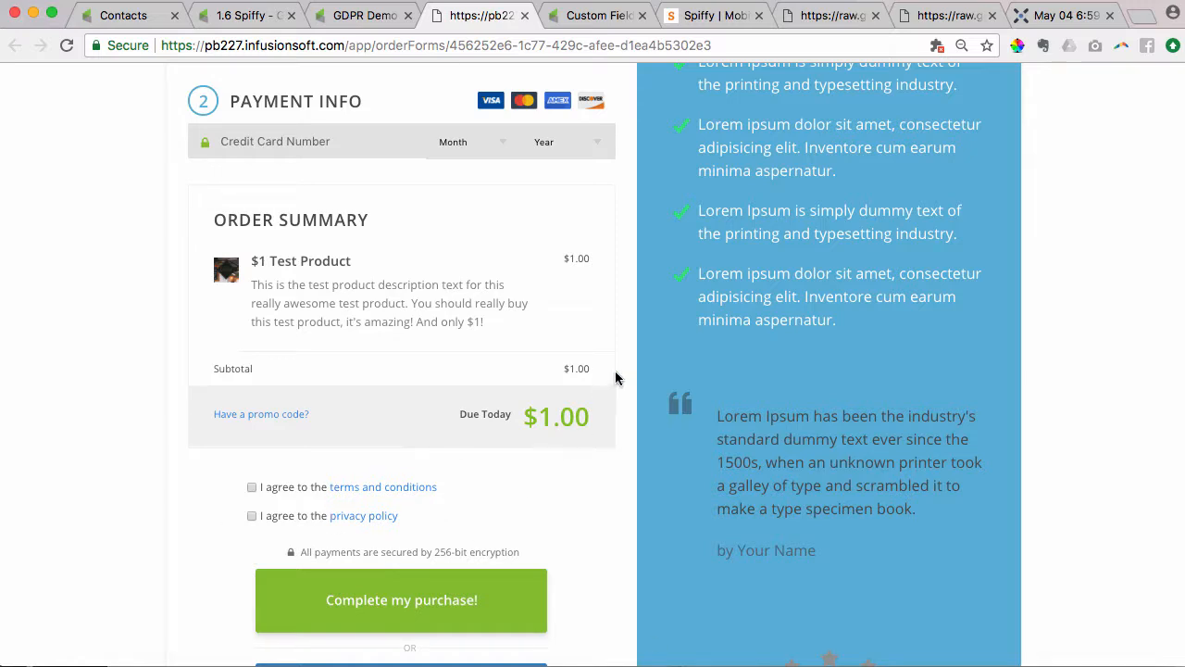
pyautogui.scroll(5, 615, 378)
# Set the billing country to United Kingdom and check the marketing opt-in option above the purchase button
pyautogui.click(593, 384)
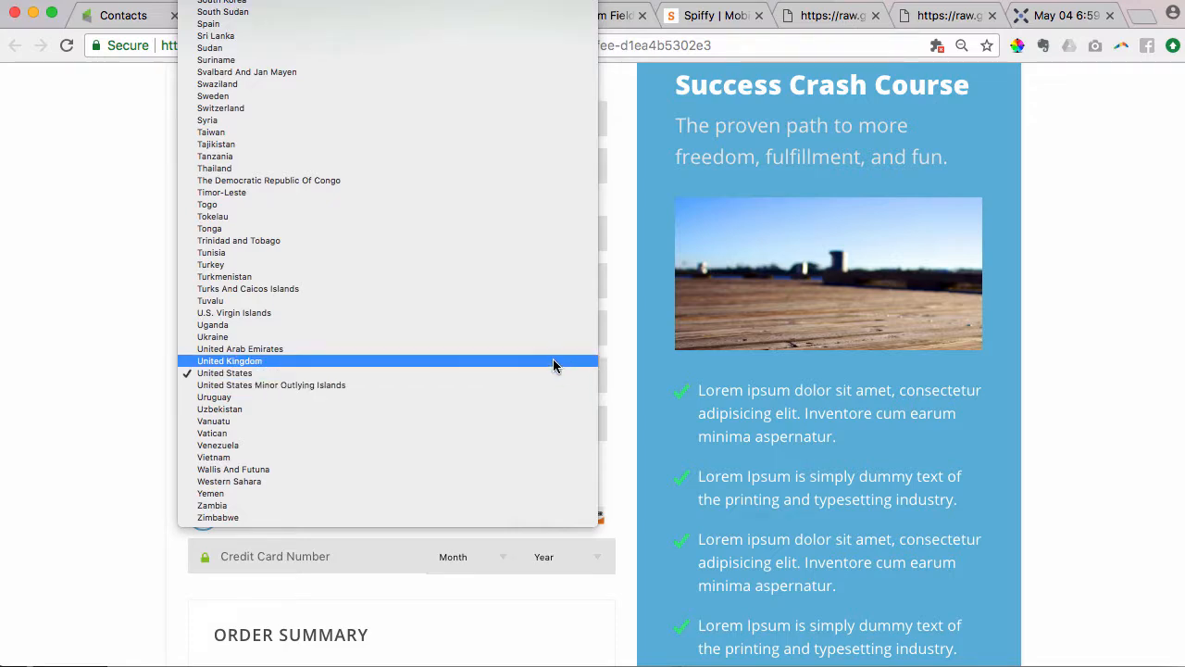
pyautogui.click(553, 361)
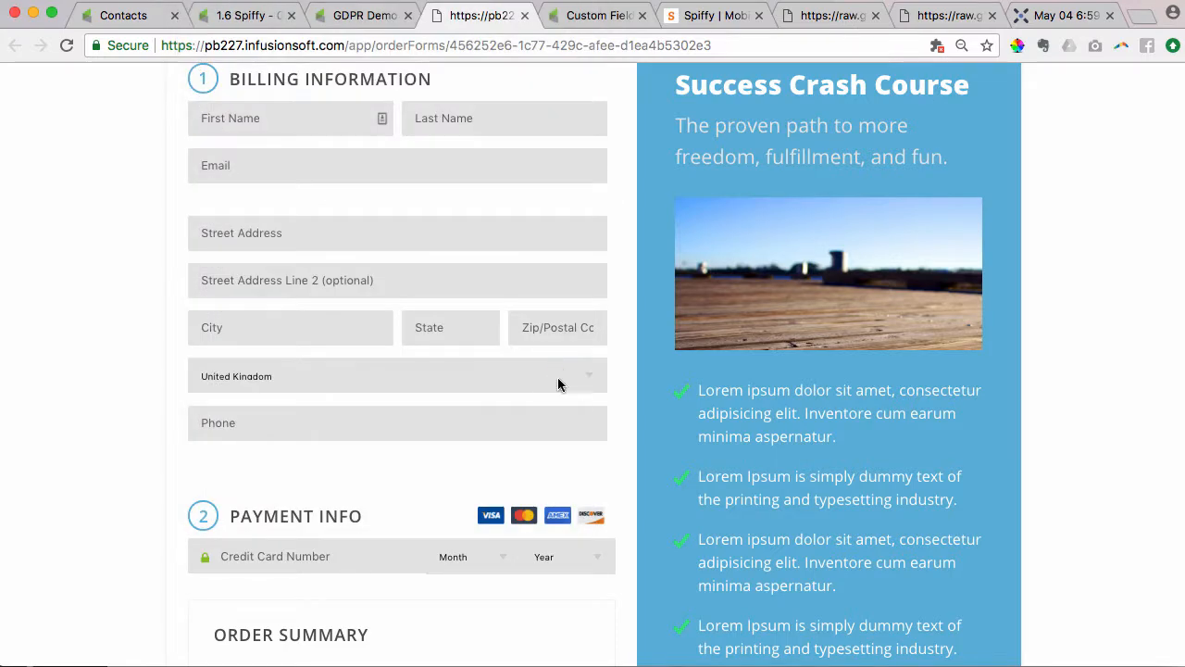
pyautogui.scroll(-4, 618, 418)
pyautogui.scroll(-2, 617, 424)
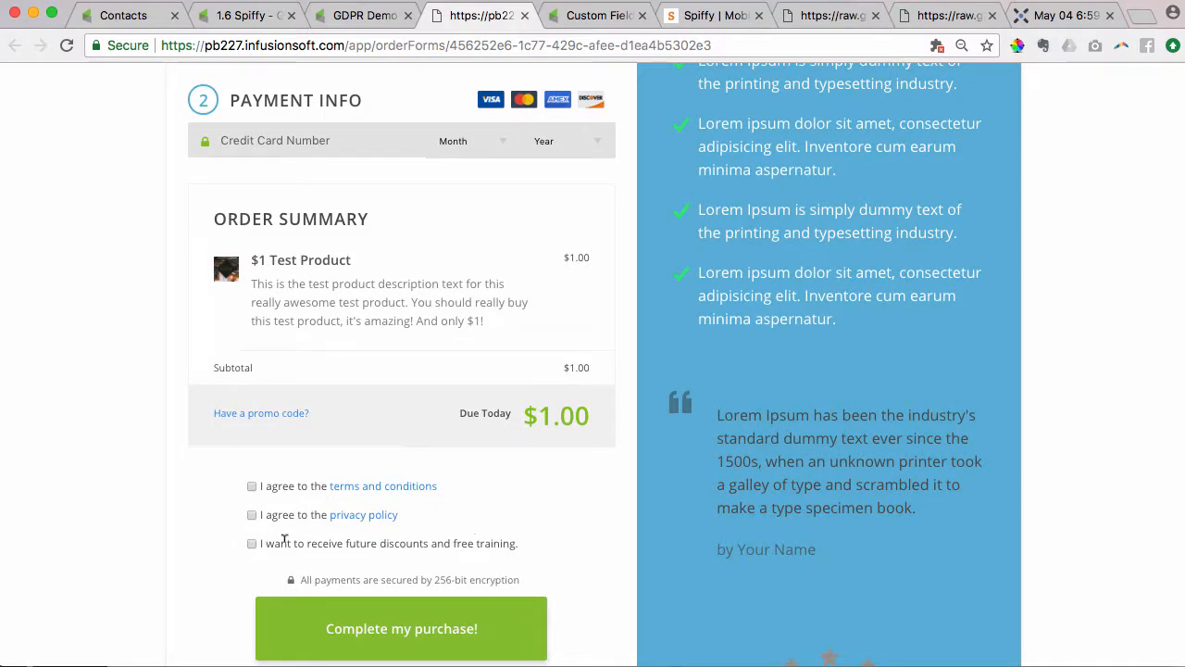
pyautogui.moveTo(526, 539); pyautogui.dragTo(237, 546)
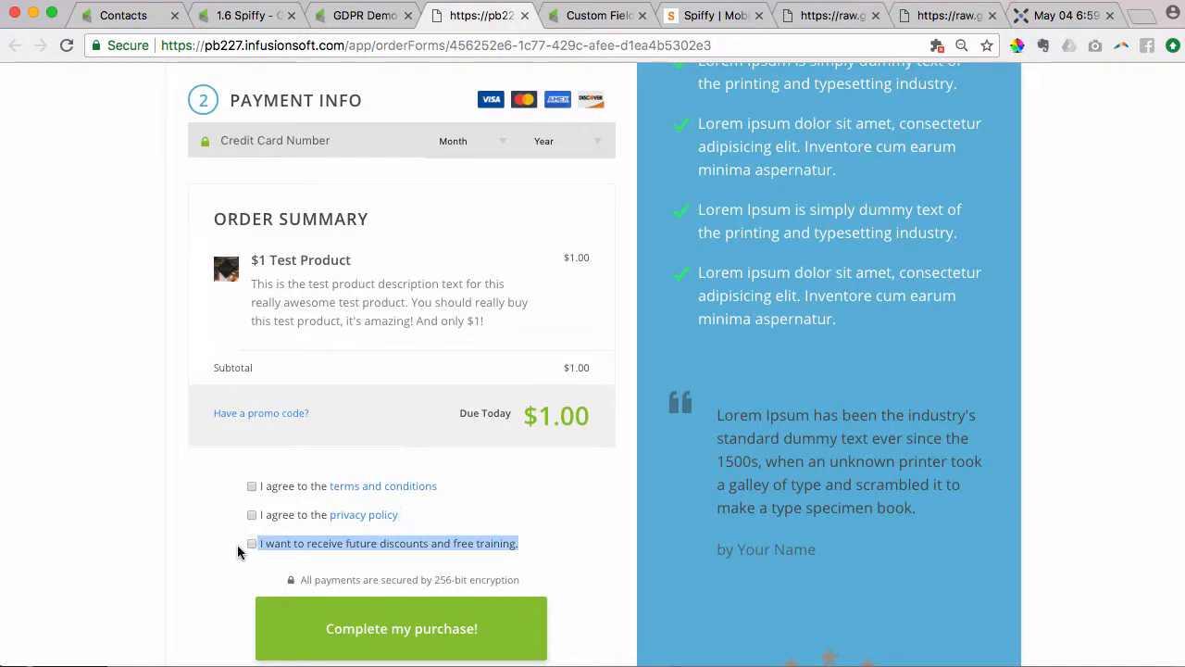
# Change show_always to true for the GDPRMarketingOptIn checkbox in the Custom Footer code and save
pyautogui.click(364, 19)
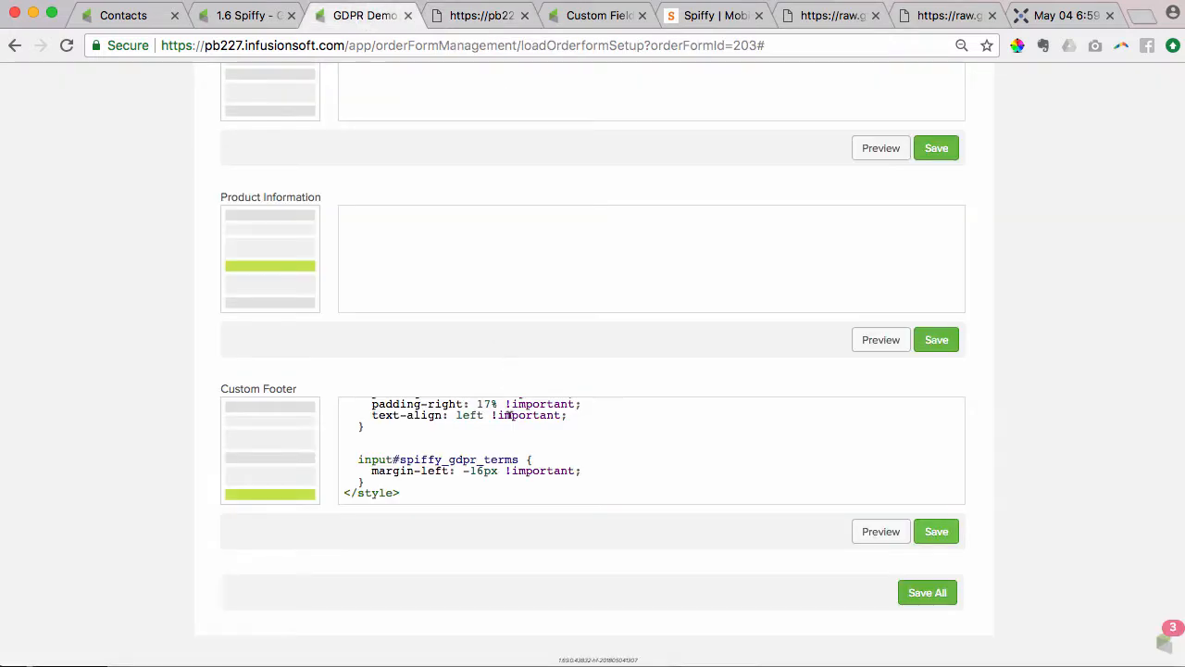
pyautogui.scroll(10, 506, 451)
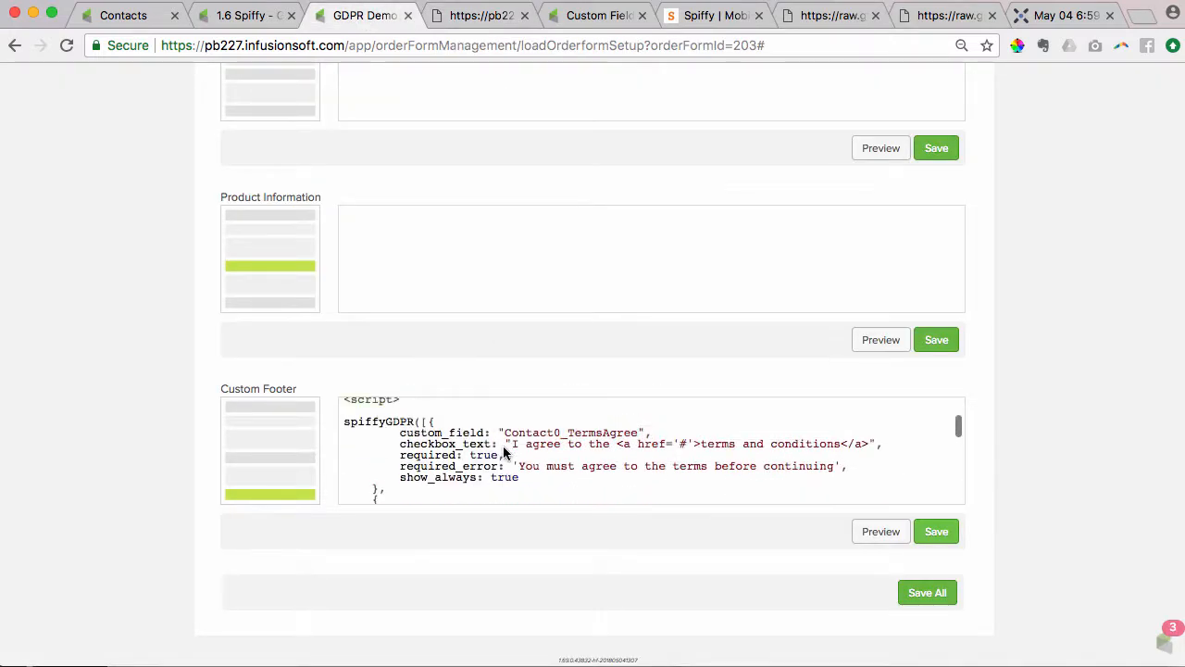
pyautogui.scroll(-5, 503, 445)
pyautogui.scroll(-5, 505, 441)
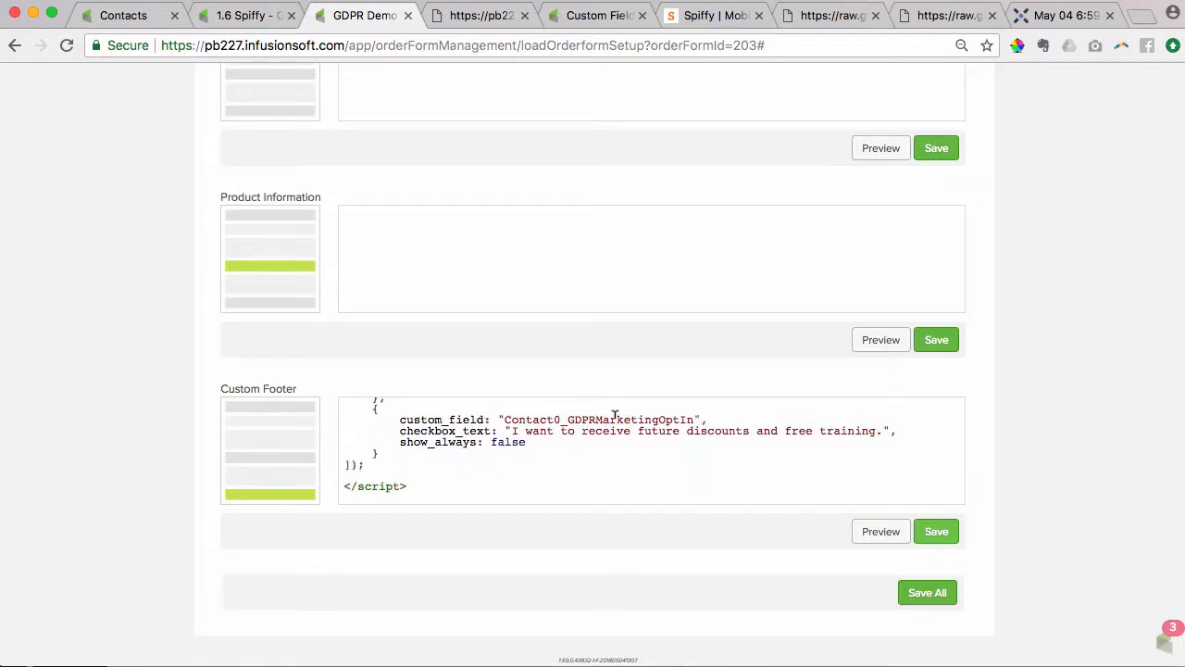
pyautogui.doubleClick(508, 441)
pyautogui.write('tru')
pyautogui.click(936, 531)
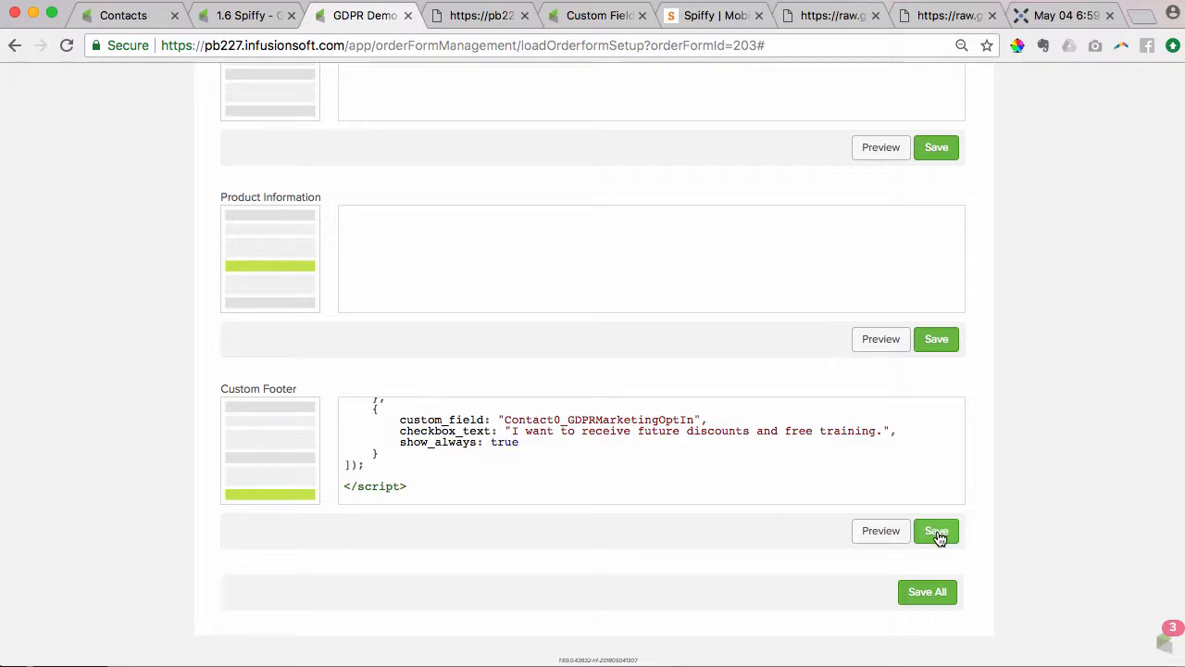
# Reload the live order form and check which consent checkboxes appear with the default billing country
pyautogui.click(482, 16)
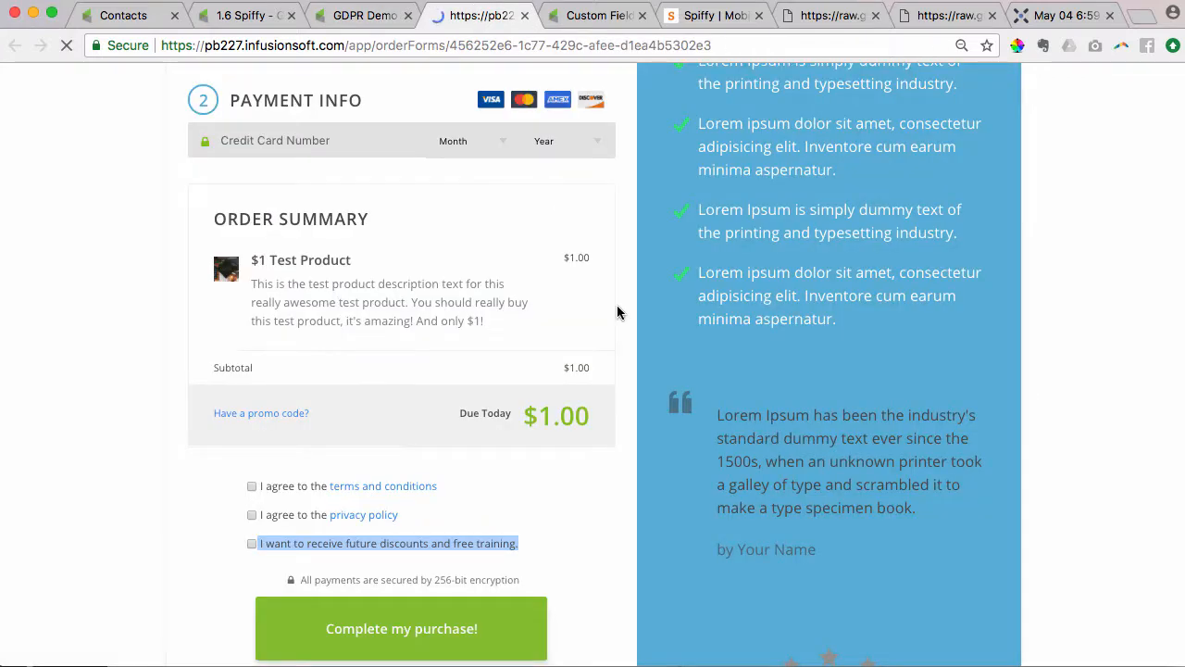
pyautogui.press('super+r')
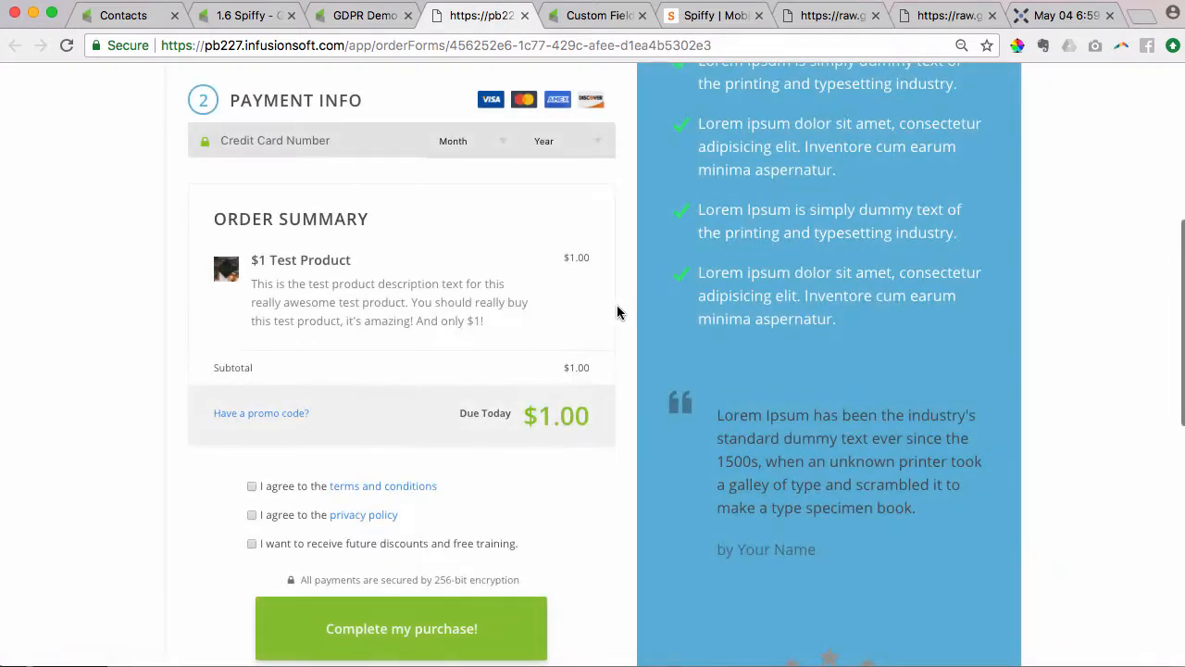
pyautogui.scroll(2, 635, 294)
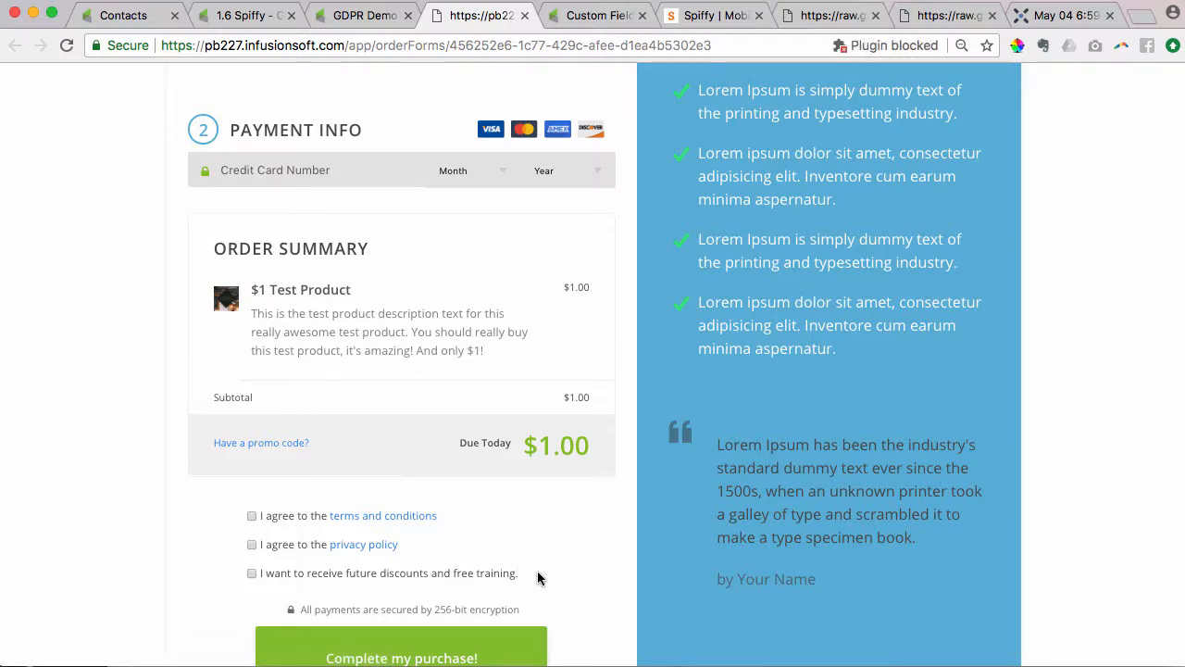
pyautogui.scroll(-2, 541, 566)
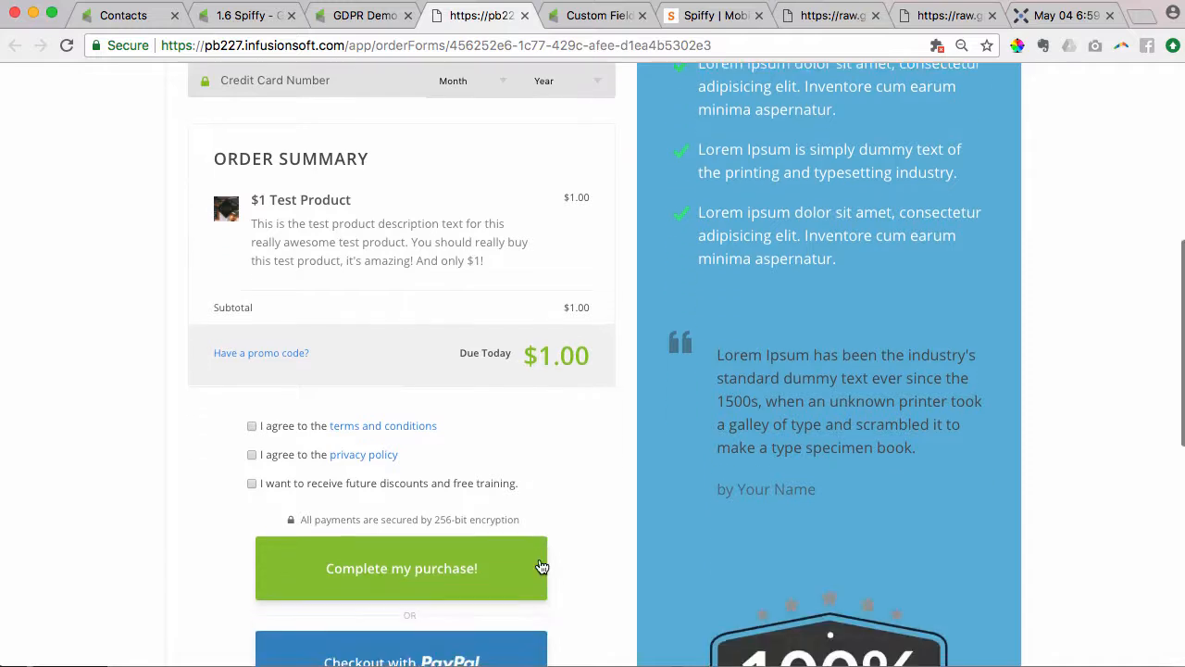
pyautogui.scroll(1, 542, 566)
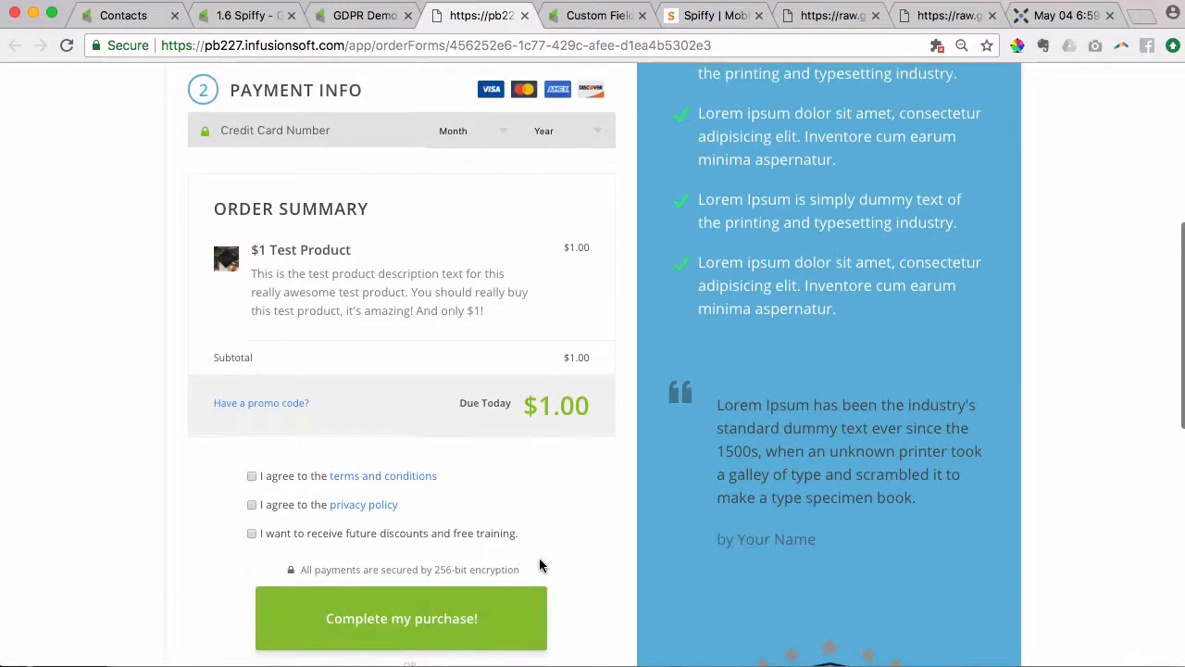
pyautogui.scroll(10, 542, 567)
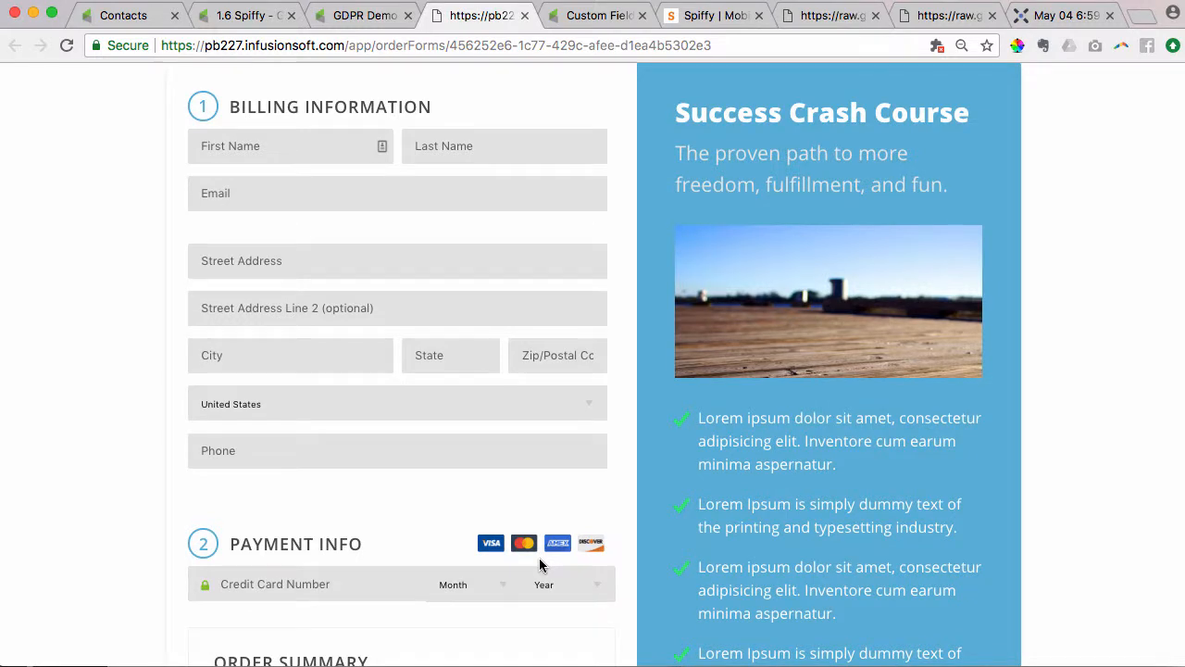
# Compare the TermsAgree, PrivacyAgree and GDPRMarketingOptIn names in the Custom Footer code with the contact record's custom field details
pyautogui.click(350, 17)
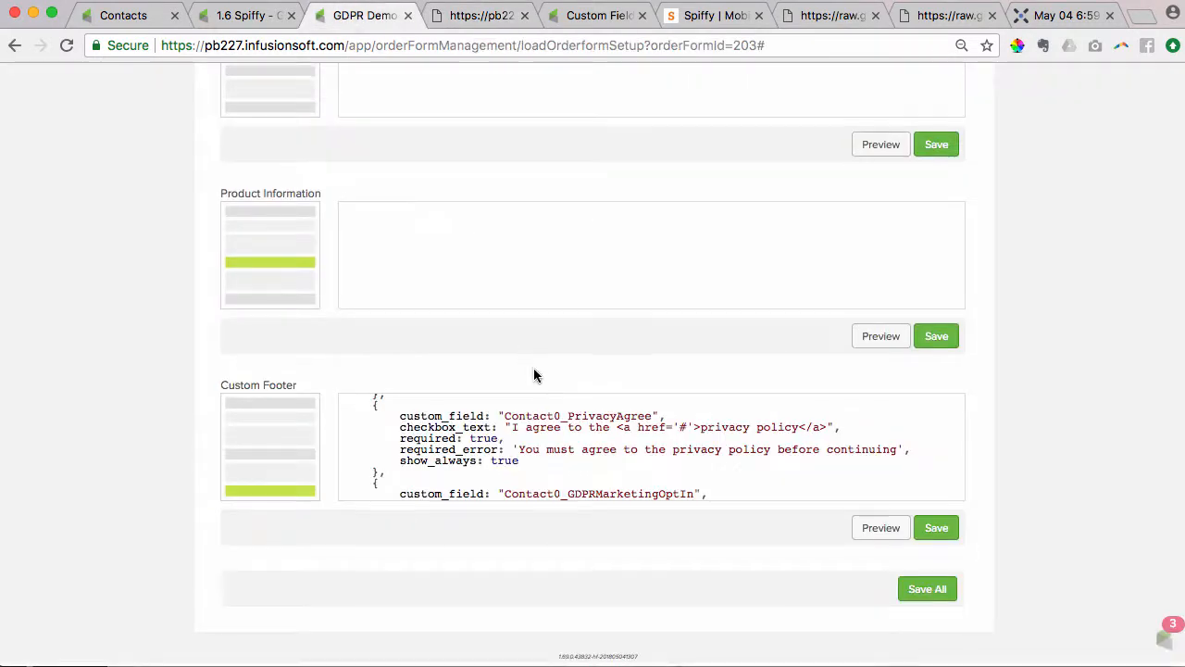
pyautogui.scroll(1, 533, 375)
pyautogui.scroll(3, 576, 512)
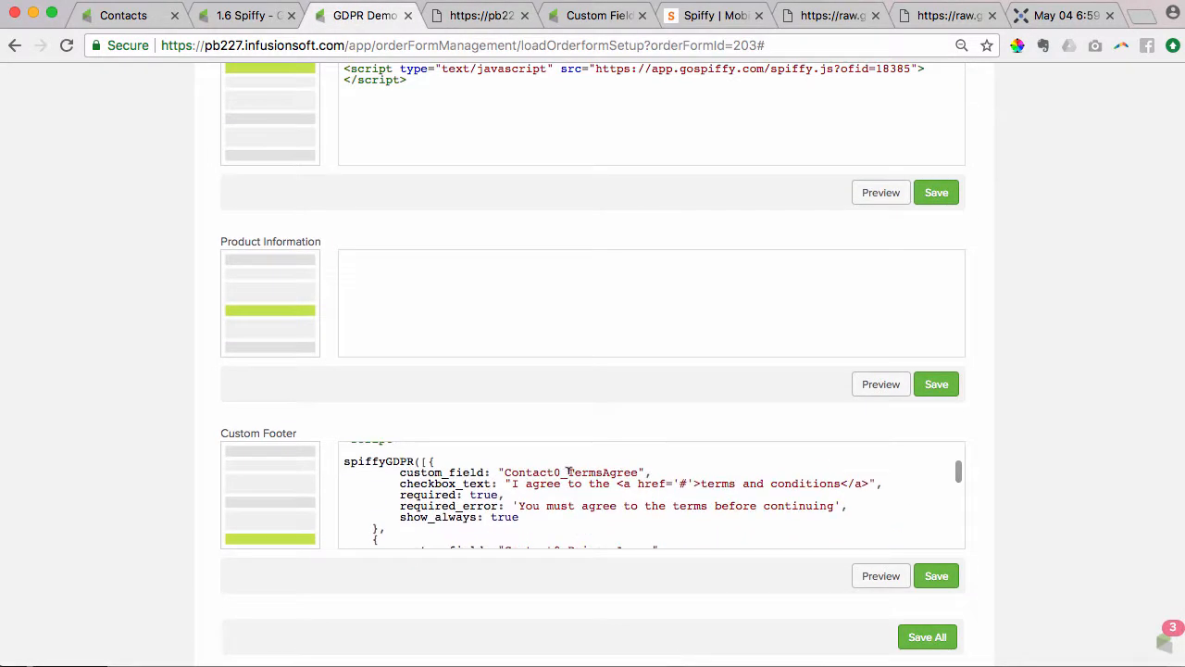
pyautogui.moveTo(568, 472); pyautogui.dragTo(636, 472)
pyautogui.scroll(-3, 639, 469)
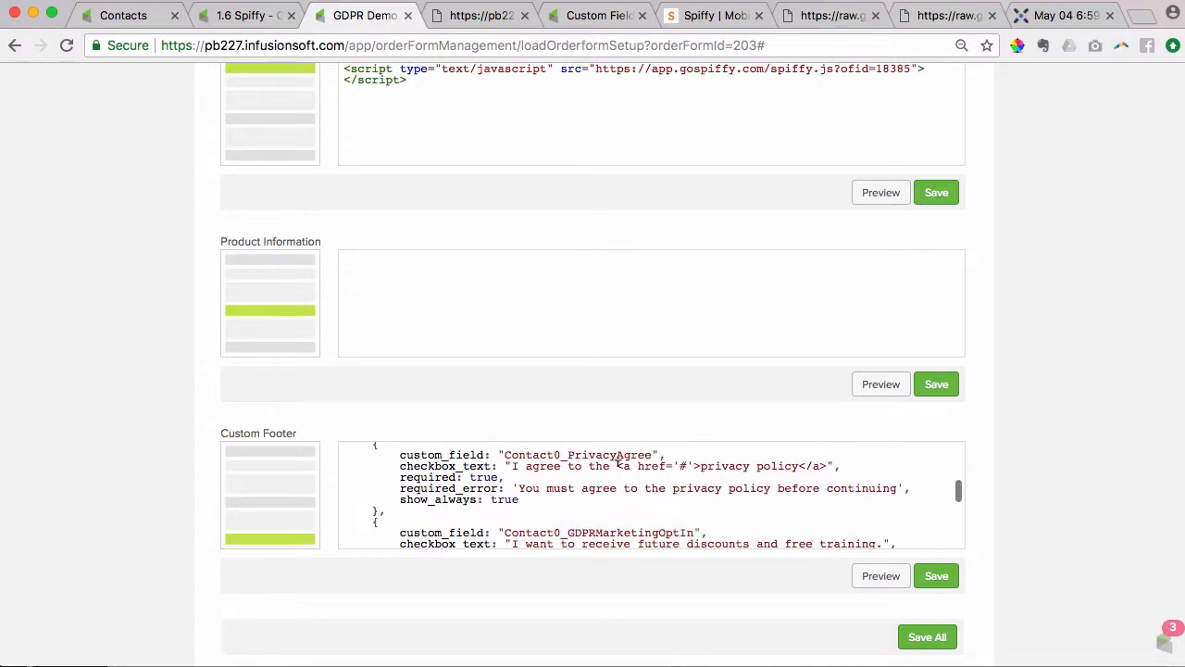
pyautogui.moveTo(568, 454); pyautogui.dragTo(651, 452)
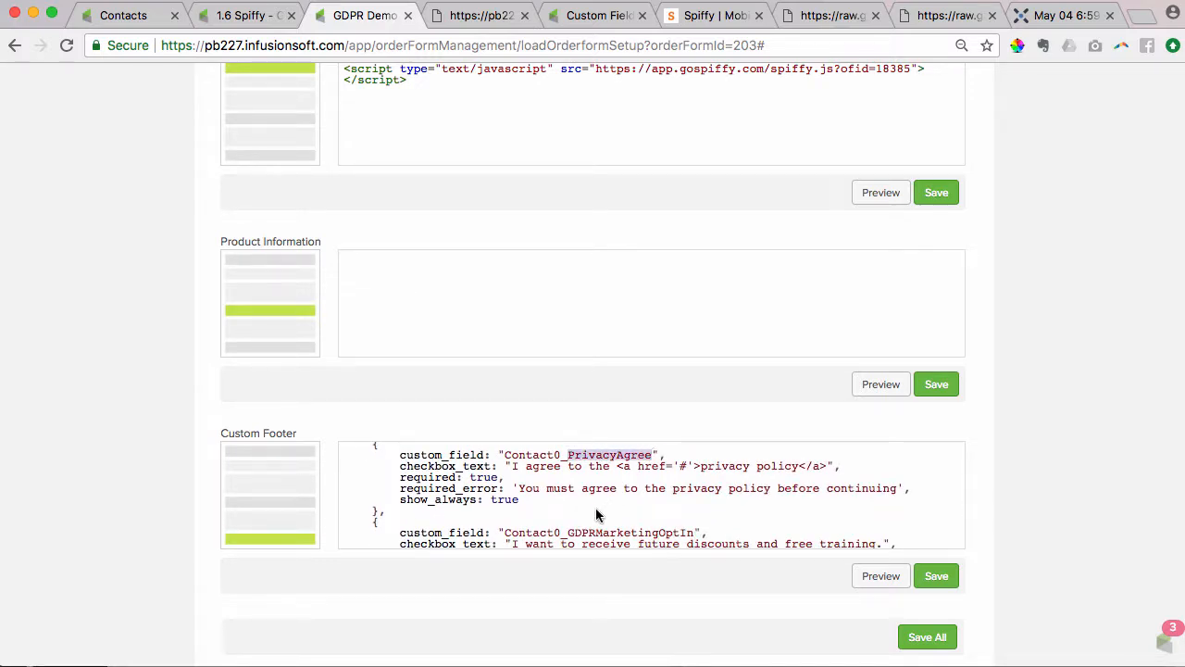
pyautogui.moveTo(570, 533); pyautogui.dragTo(693, 530)
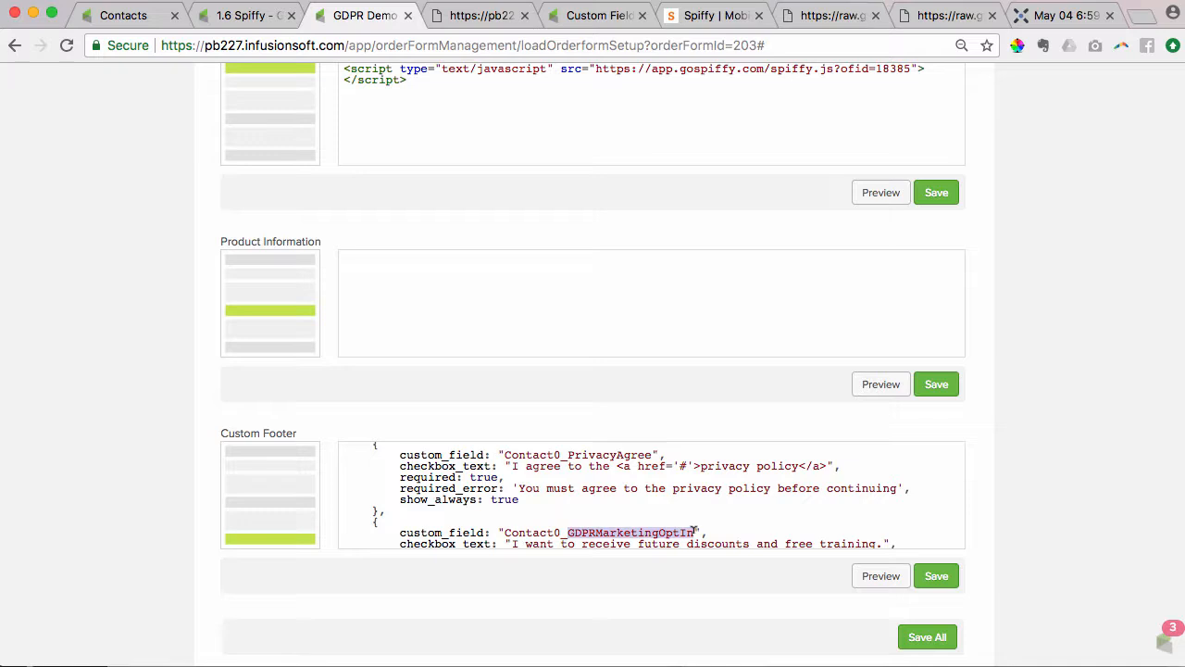
pyautogui.press('super+grave')
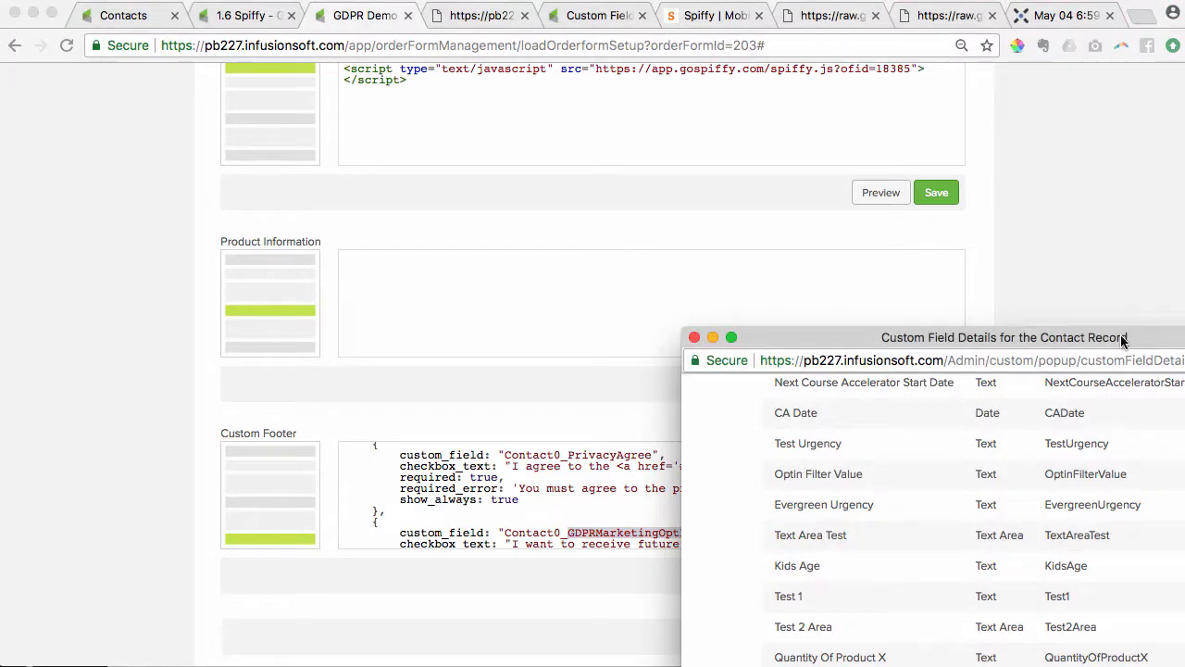
pyautogui.moveTo(1121, 338); pyautogui.dragTo(992, 198)
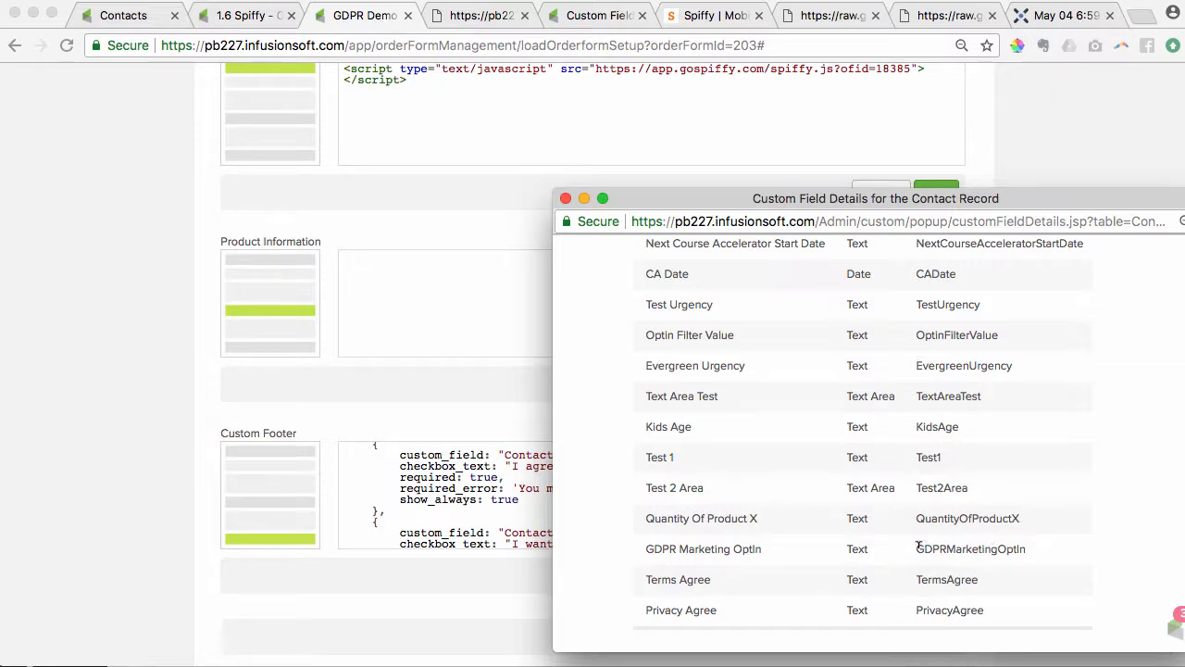
# Match the GDPRMarketingOptIn database name against the Custom Footer code, and close the custom field details window
pyautogui.moveTo(918, 546); pyautogui.dragTo(1043, 551)
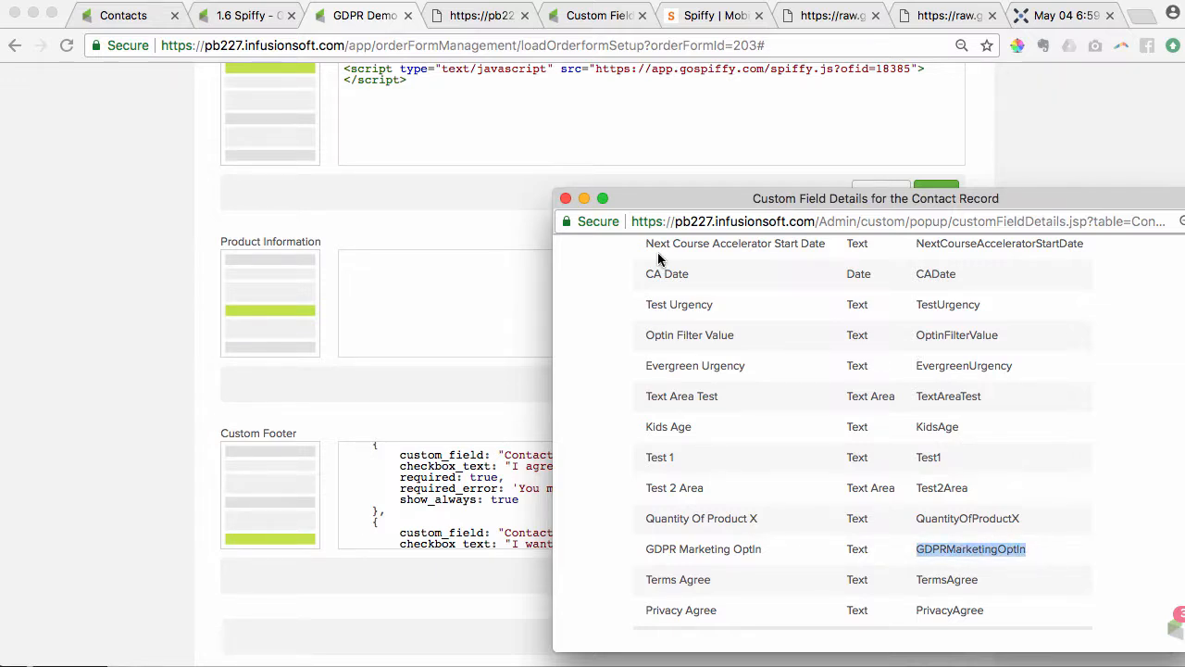
pyautogui.moveTo(687, 202); pyautogui.dragTo(777, 198)
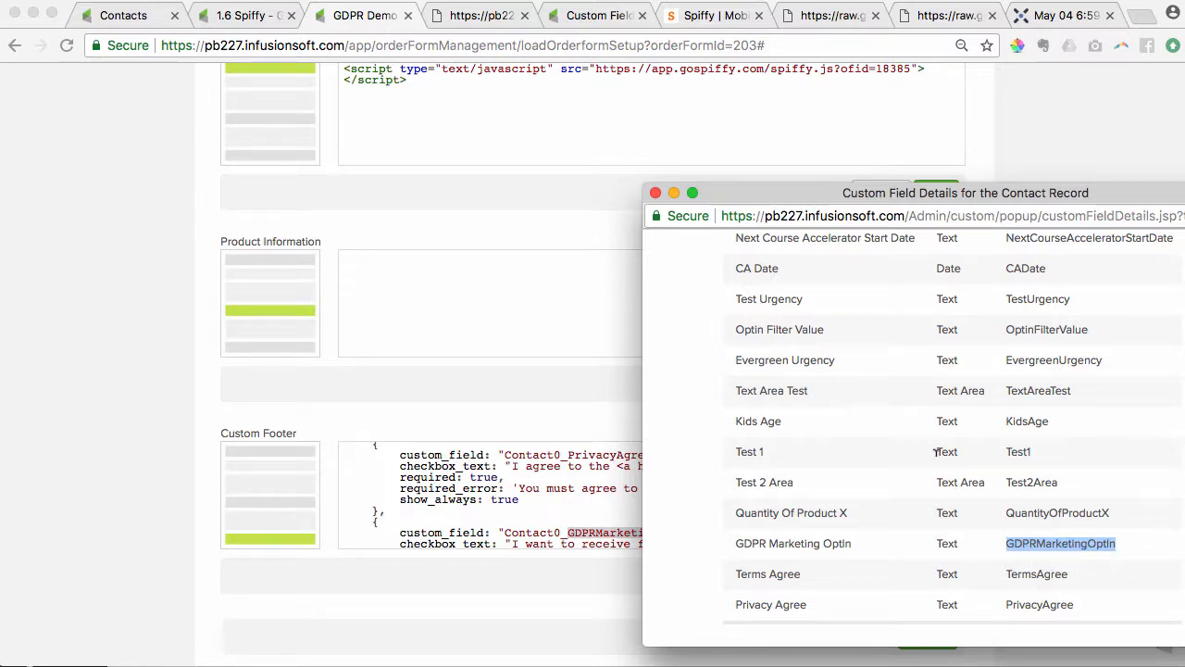
pyautogui.moveTo(731, 194)
pyautogui.mouseDown()
pyautogui.moveTo(828, 193)
pyautogui.moveTo(736, 178)
pyautogui.mouseUp()
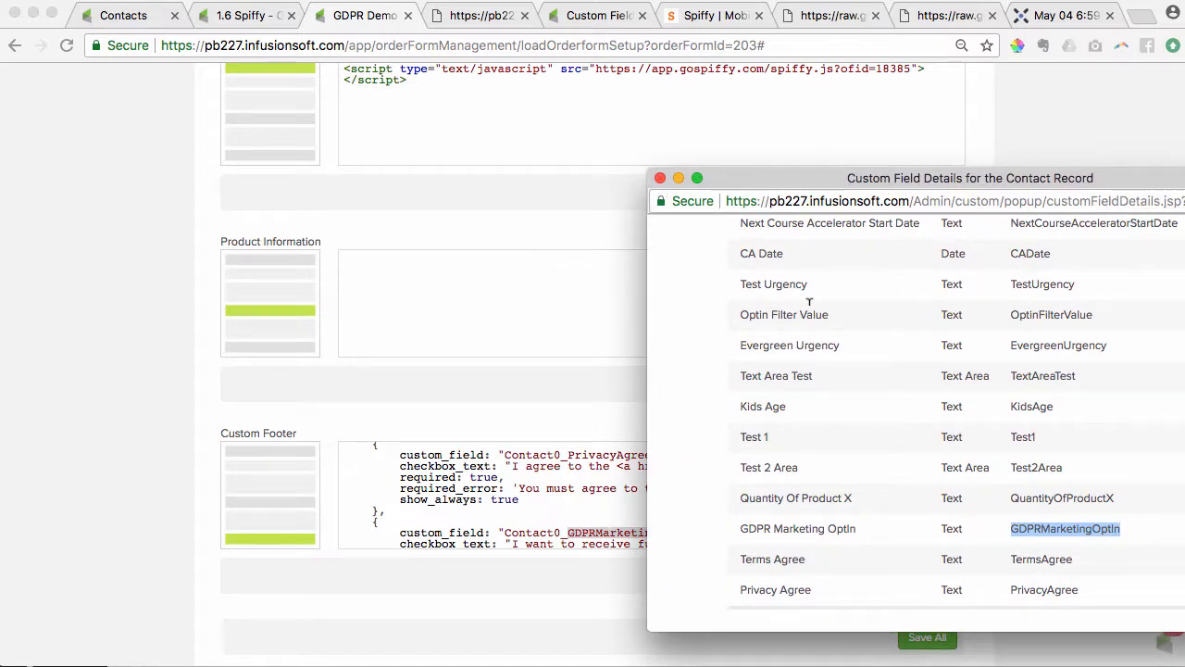
pyautogui.click(660, 177)
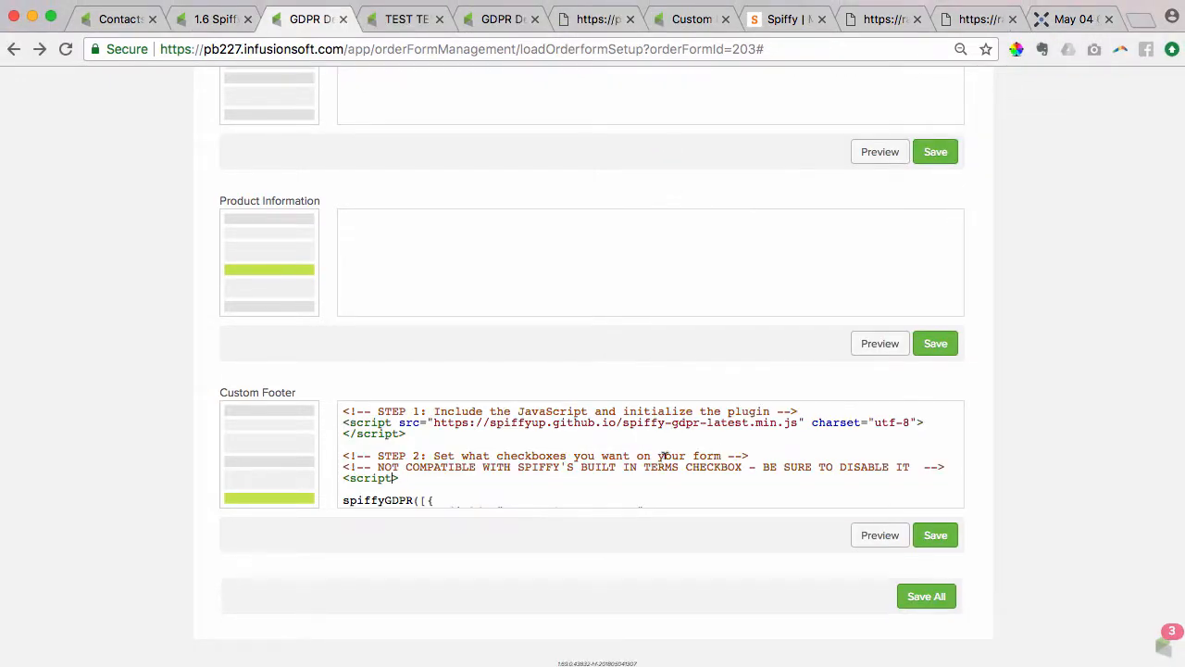
# Review the link placeholders for the terms and conditions and privacy policy checkboxes in the Custom Footer code
pyautogui.scroll(-5, 664, 454)
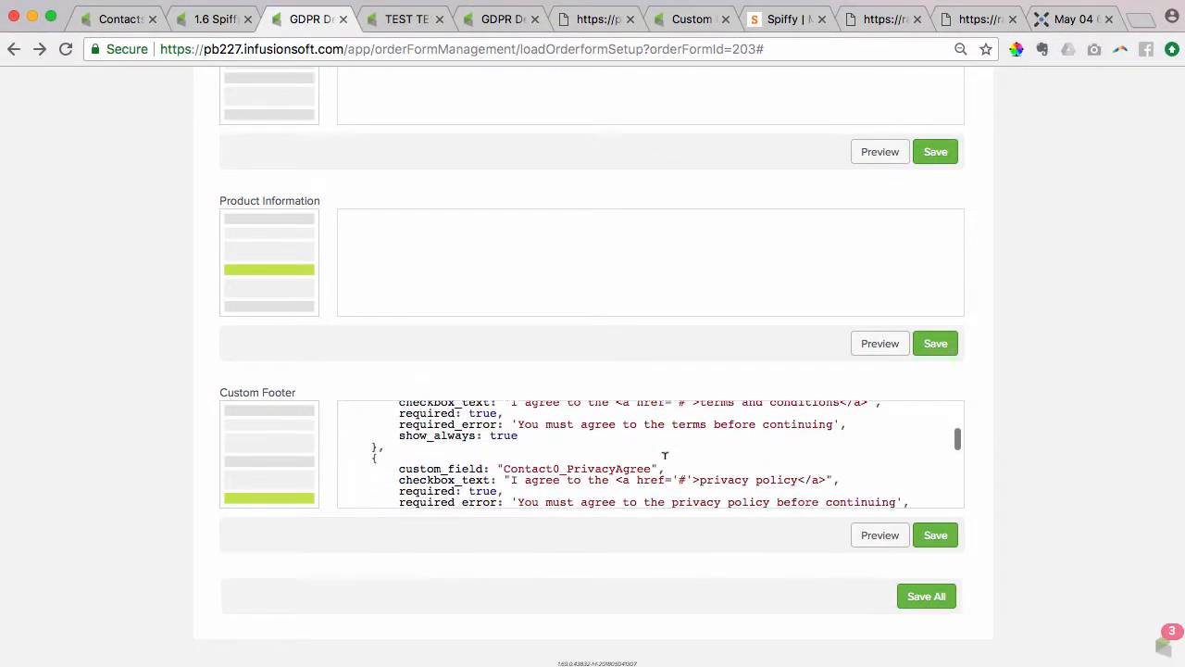
pyautogui.scroll(2, 664, 454)
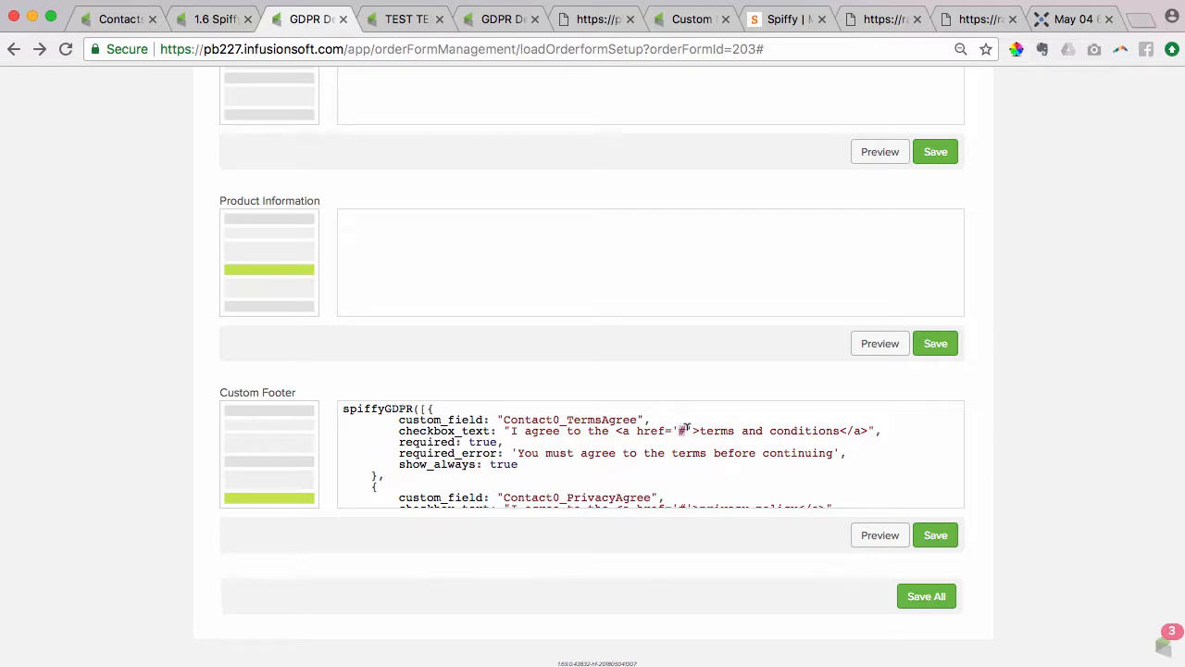
pyautogui.scroll(-3, 689, 435)
pyautogui.scroll(1, 694, 445)
pyautogui.scroll(-2, 694, 449)
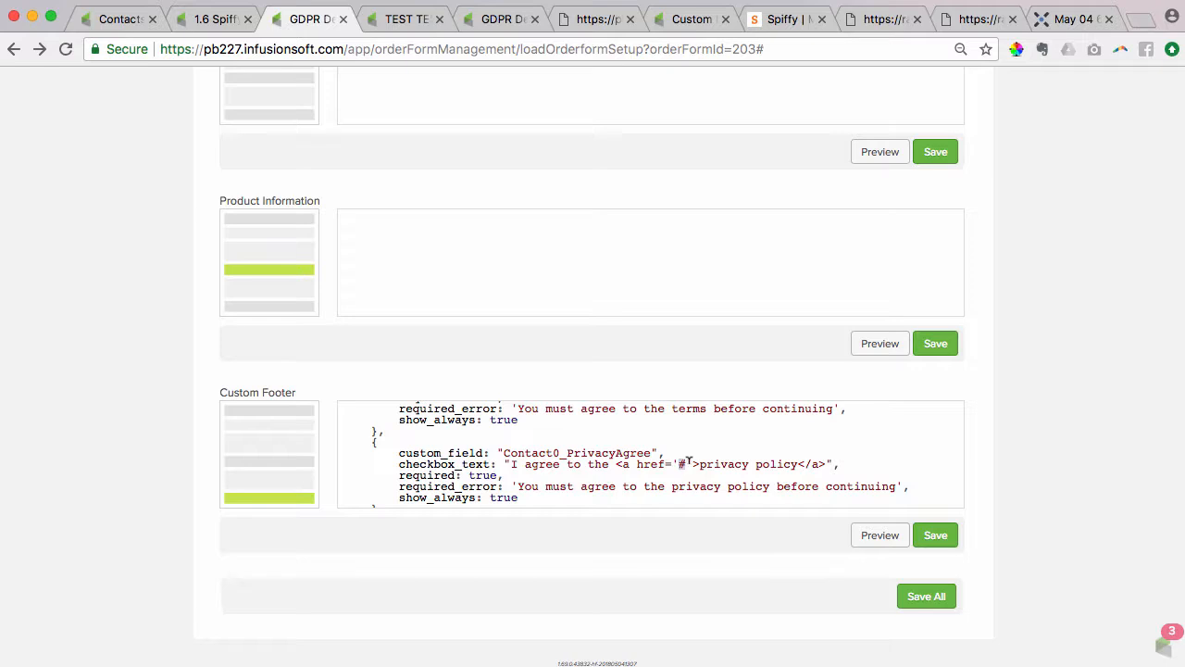
pyautogui.scroll(-3, 688, 462)
pyautogui.scroll(5, 688, 462)
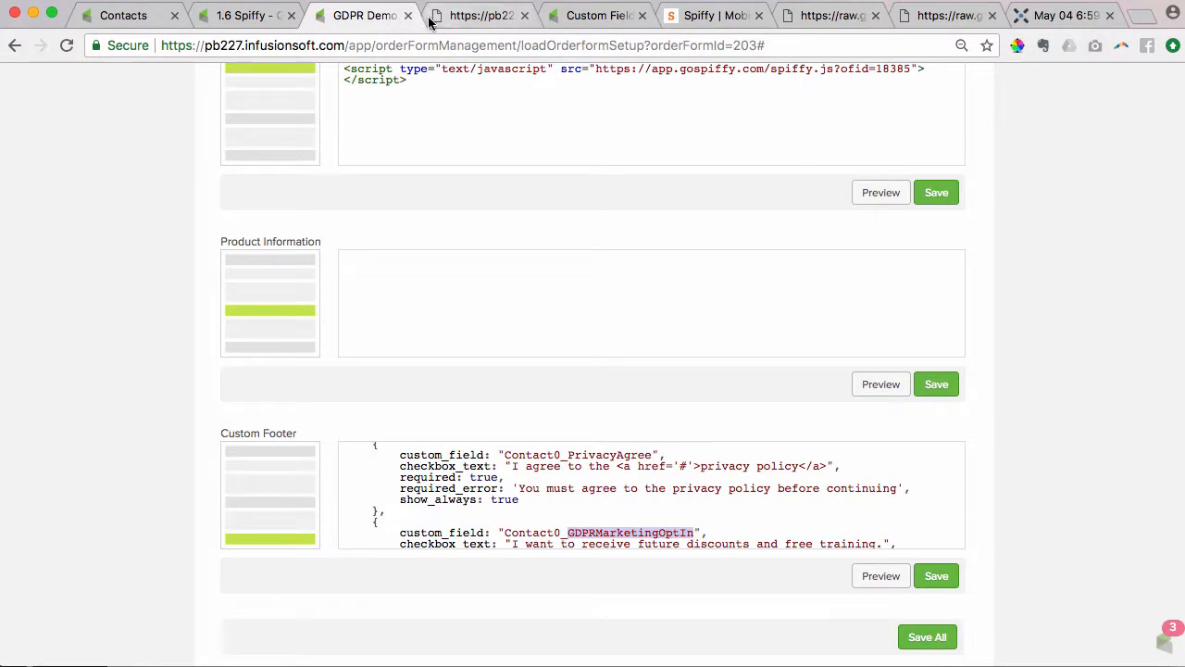
# On the live order form, check the terms, privacy policy and marketing opt-in boxes, submit the purchase and dismiss the card-saving offer
pyautogui.click(463, 13)
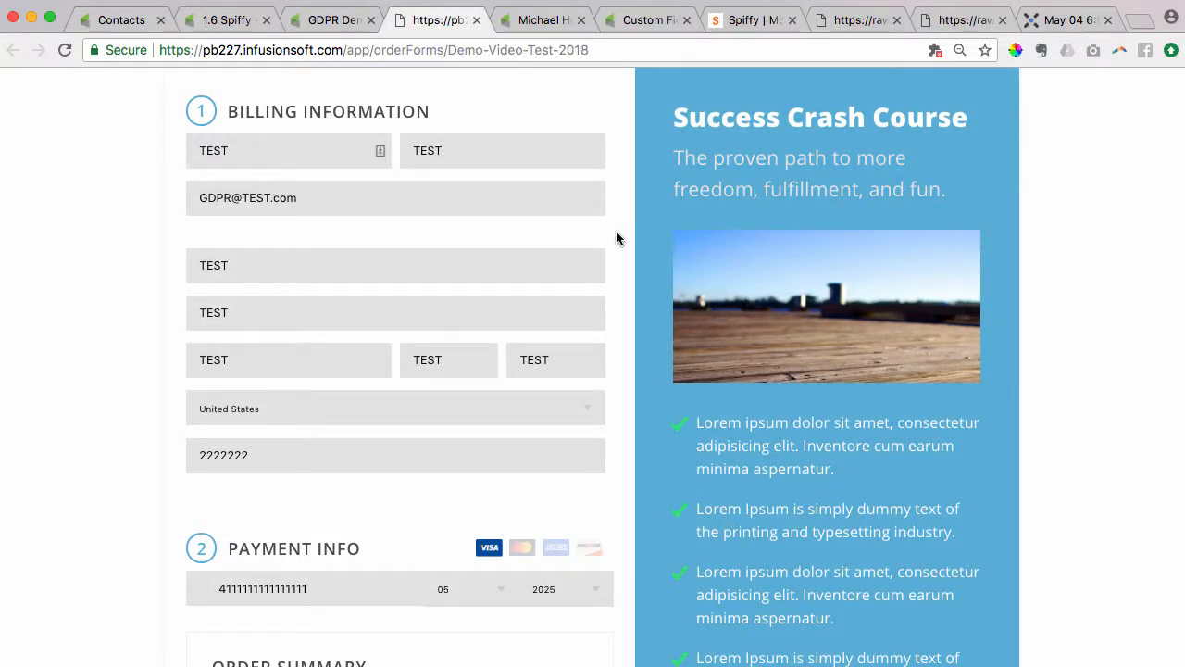
pyautogui.scroll(-5, 621, 321)
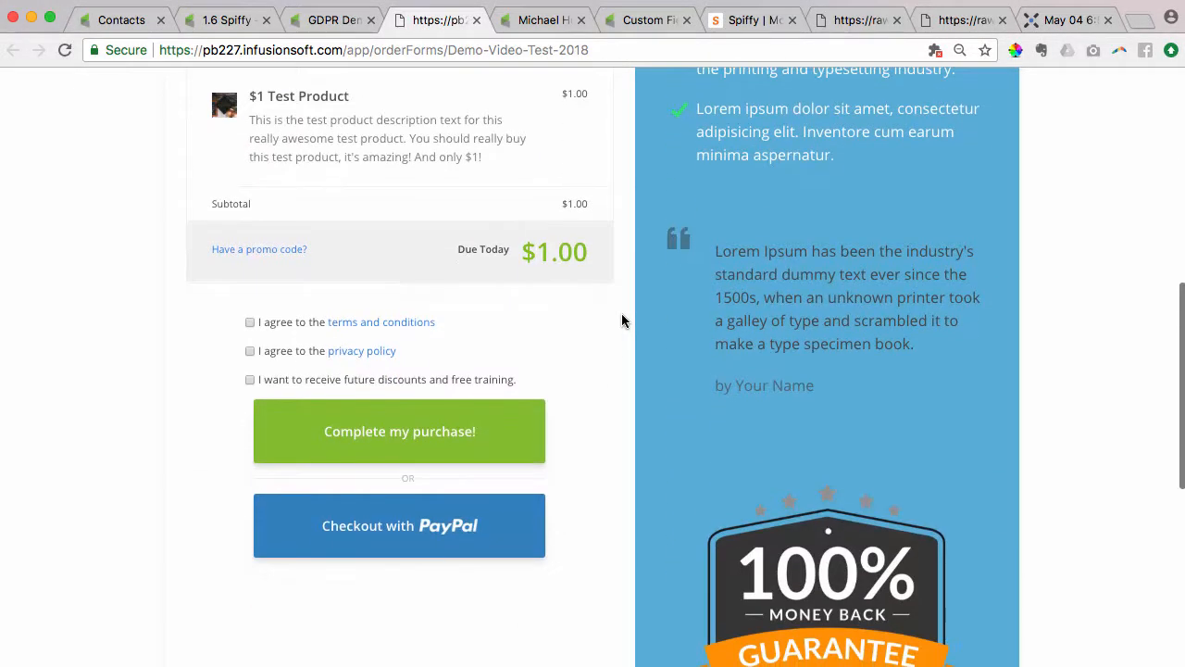
pyautogui.click(250, 322)
pyautogui.click(250, 350)
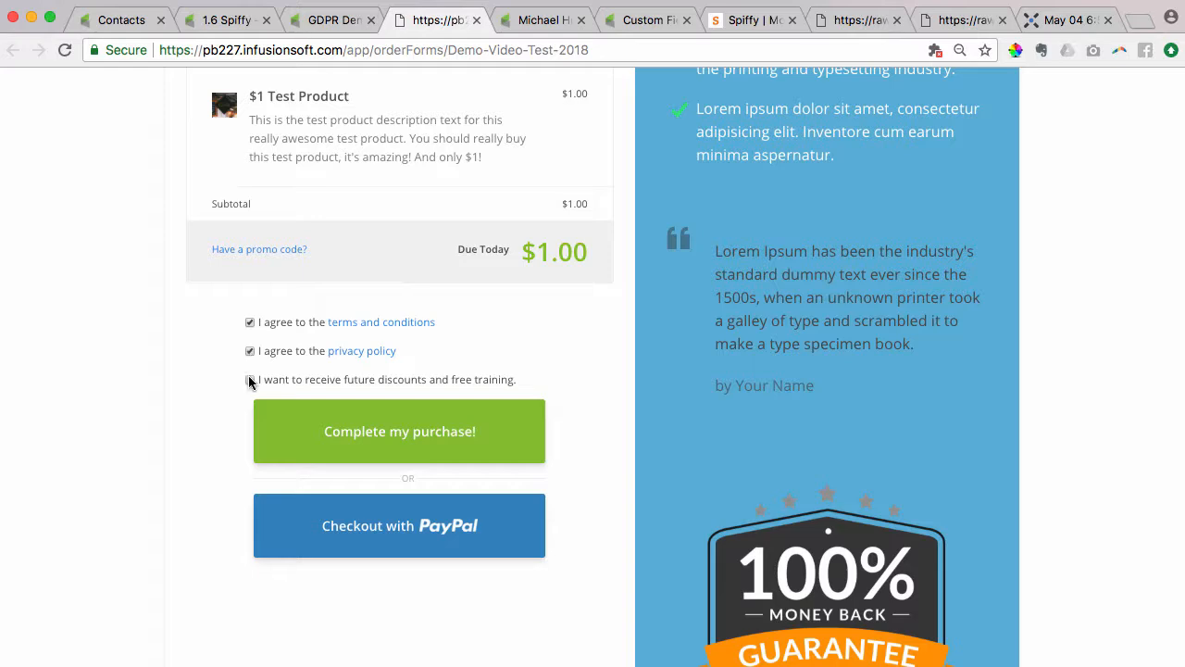
pyautogui.click(250, 380)
pyautogui.scroll(-1, 611, 446)
pyautogui.scroll(2, 611, 447)
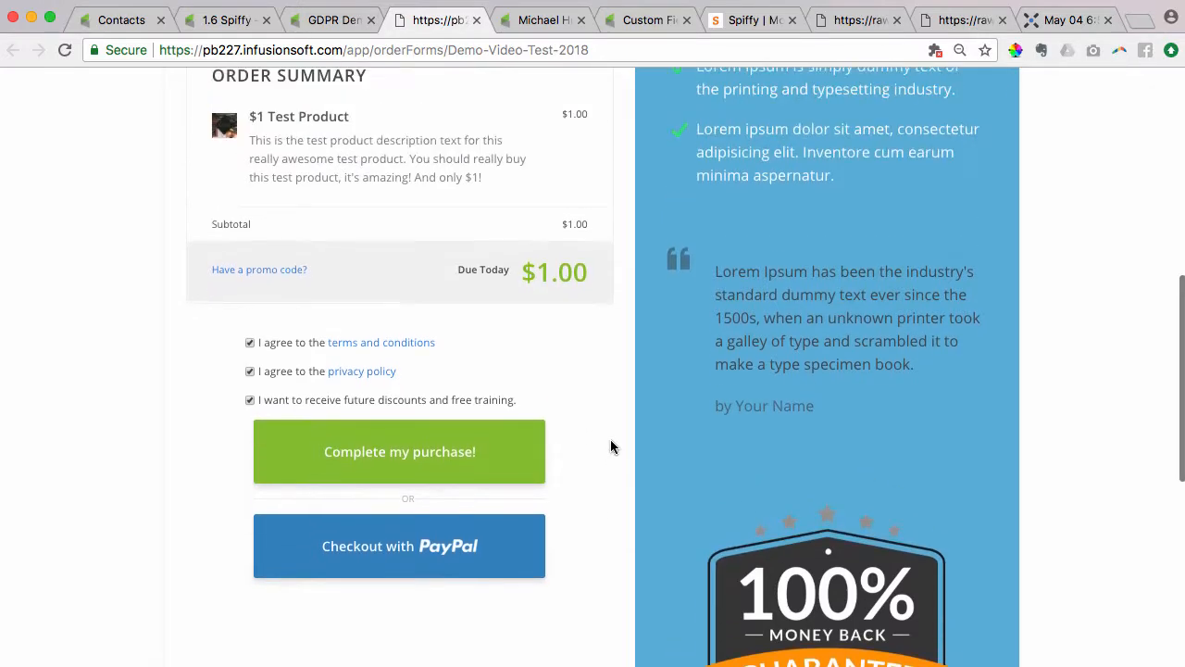
pyautogui.click(428, 461)
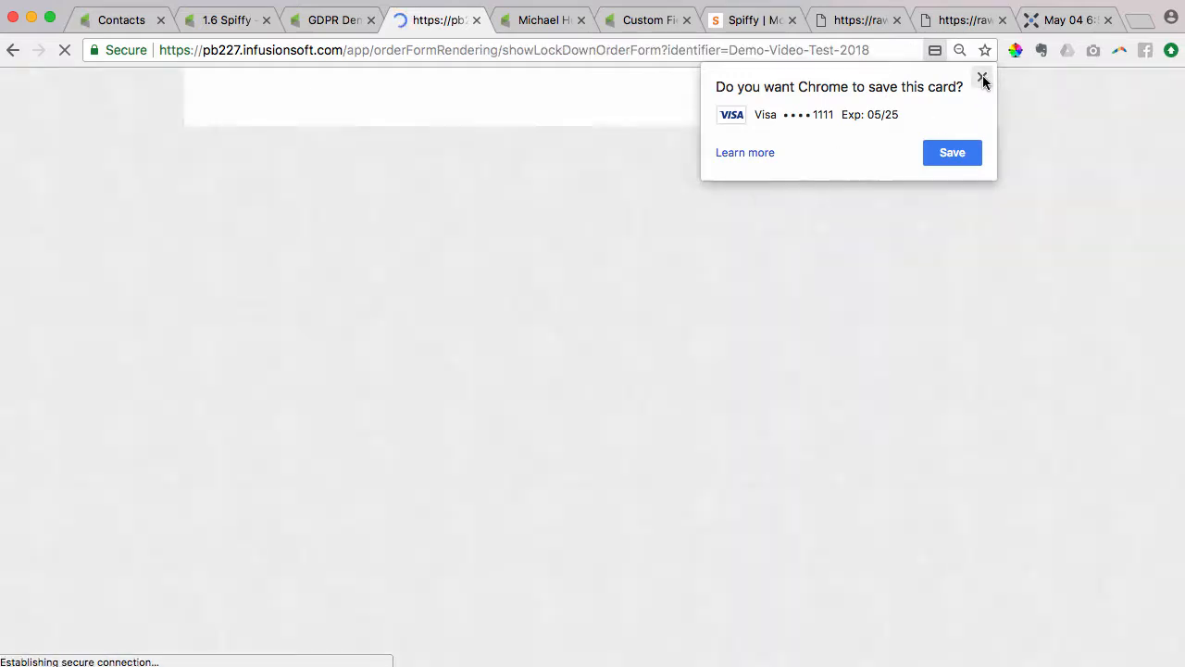
pyautogui.click(982, 77)
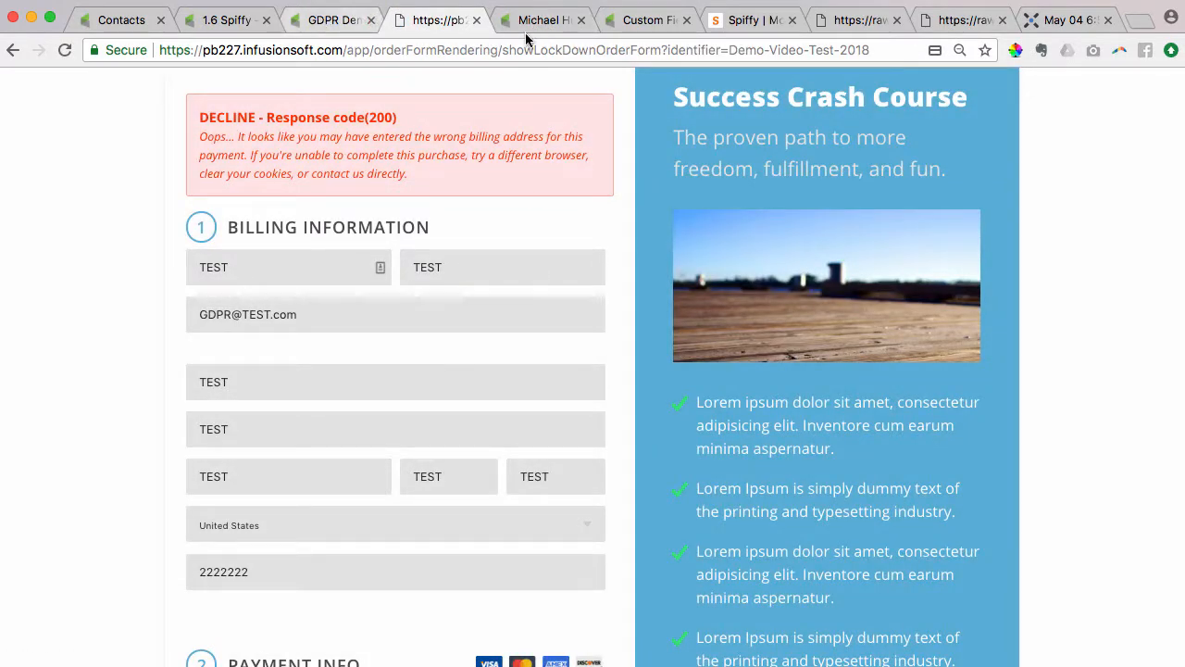
# Close the extra contact tab, and open the custom fields of the contact record matching the order form's e-mail
pyautogui.click(580, 19)
pyautogui.scroll(1, 491, 312)
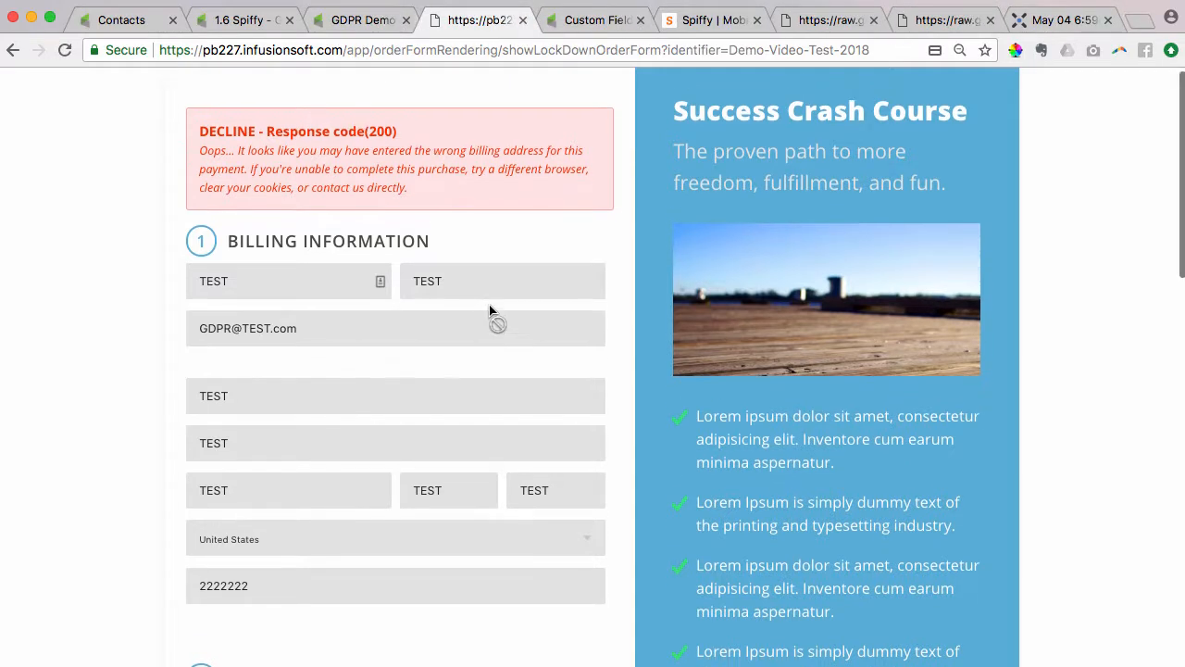
pyautogui.scroll(1, 490, 305)
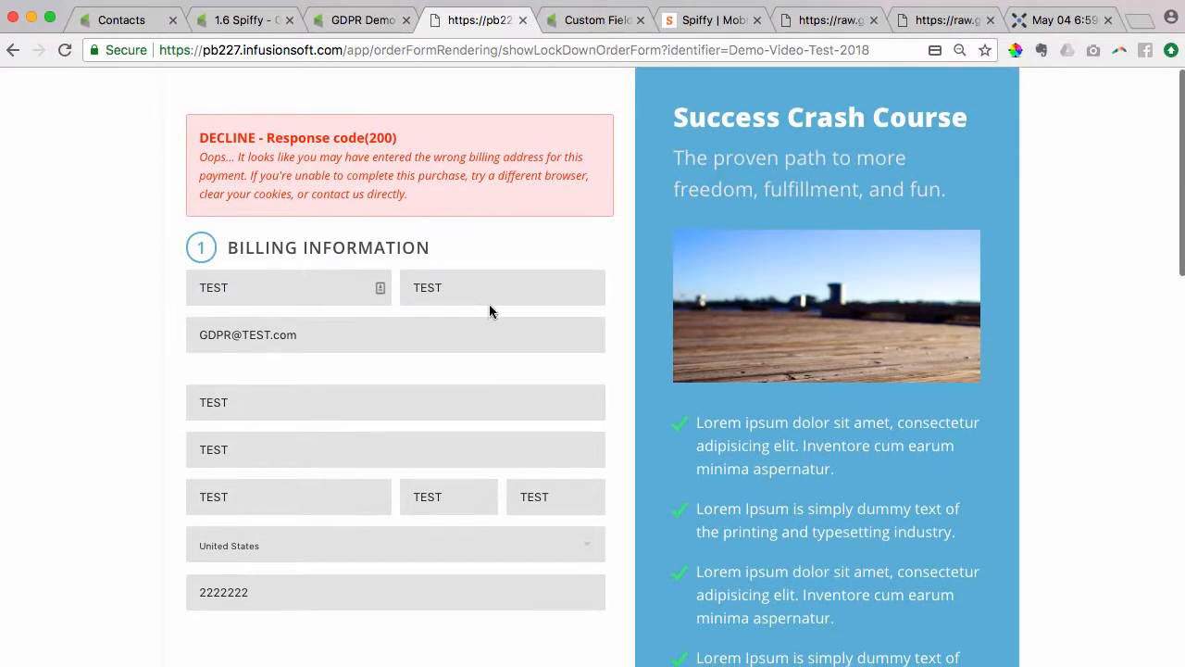
pyautogui.tripleClick(228, 334)
pyautogui.click(301, 289)
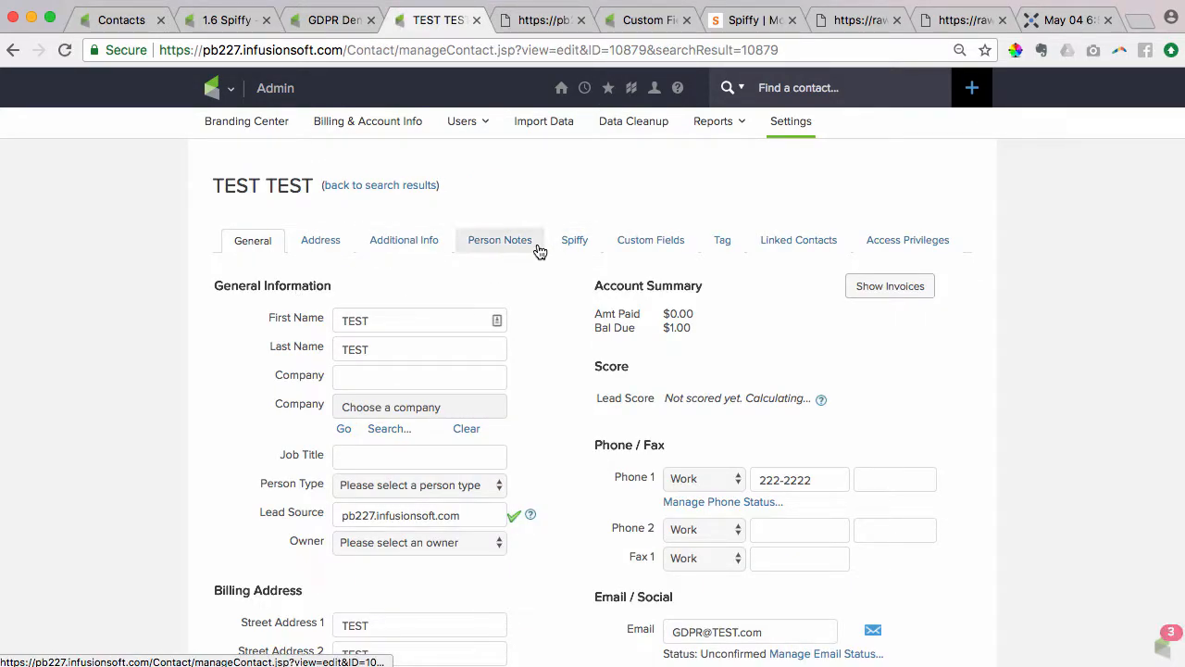
pyautogui.click(648, 248)
pyautogui.scroll(-5, 656, 368)
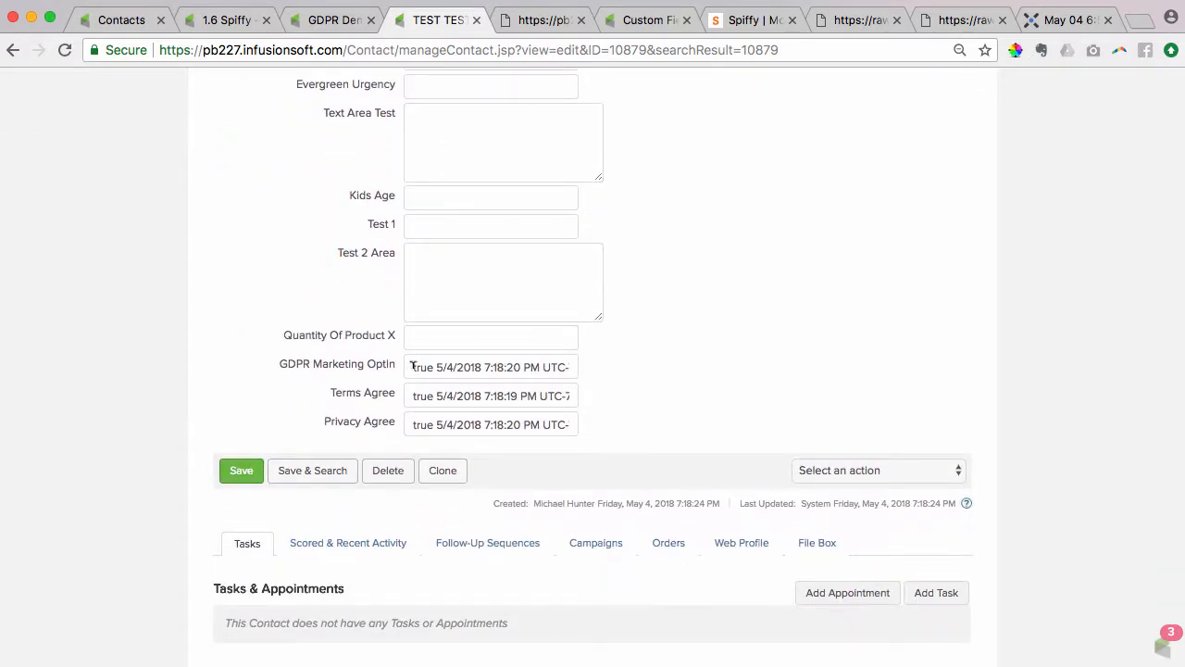
# Examine the values and timestamps stored in the contact's GDPR Marketing OptIn, Terms Agree and Privacy Agree fields
pyautogui.click(414, 366)
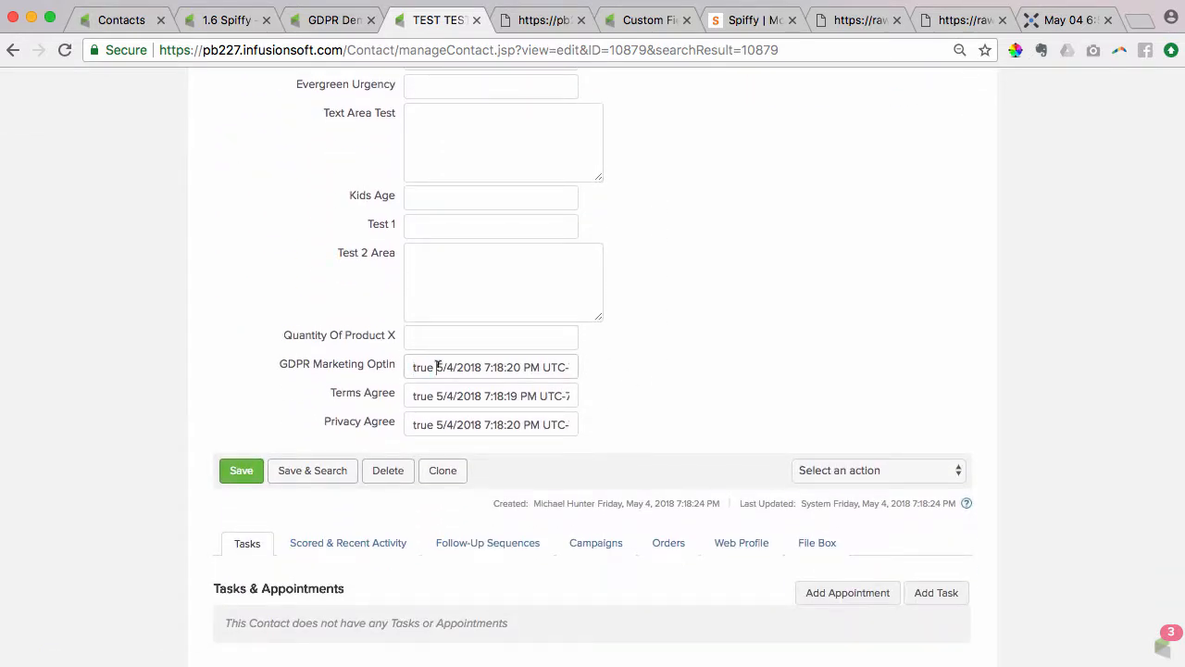
pyautogui.moveTo(435, 367); pyautogui.dragTo(601, 373)
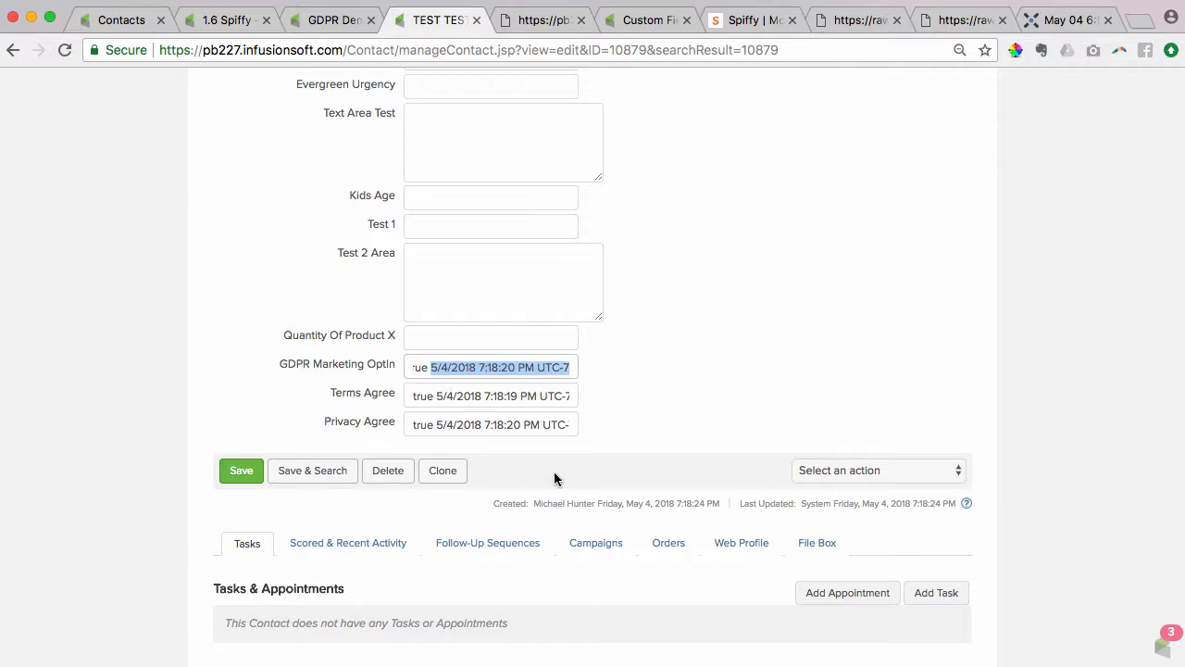
pyautogui.click(512, 392)
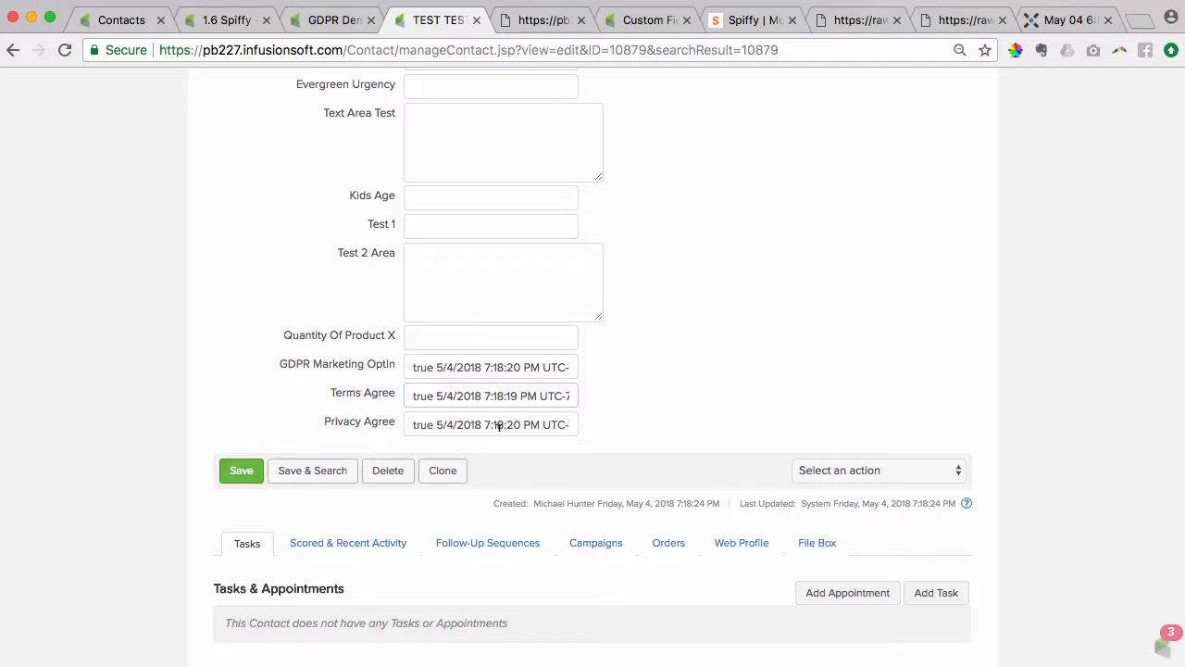
pyautogui.click(498, 425)
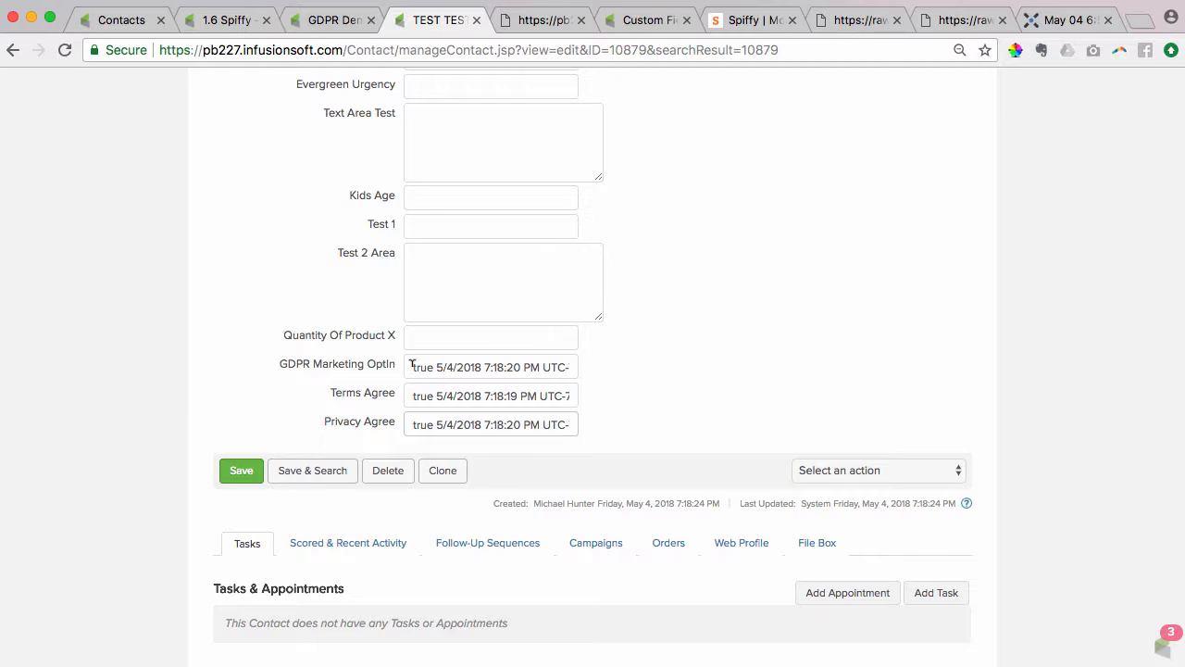
pyautogui.moveTo(413, 367); pyautogui.dragTo(431, 366)
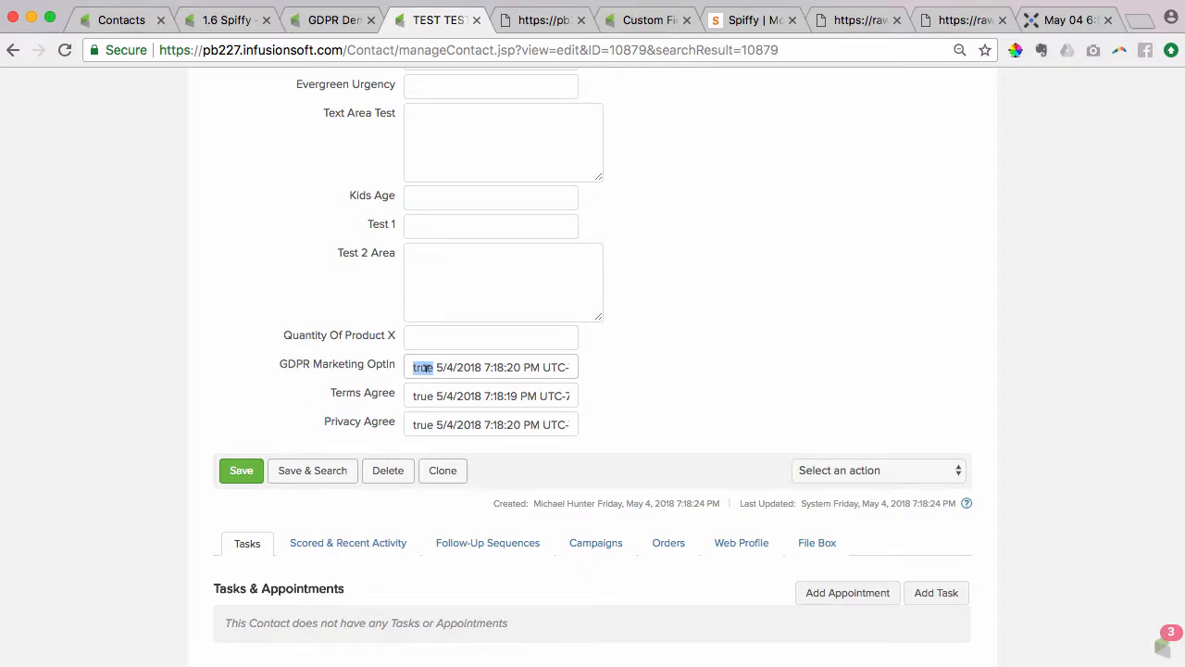
pyautogui.tripleClick(565, 363)
pyautogui.click(574, 363)
# In the GDPR compliance campaign, select all goals and sequences and move them together slightly higher on the canvas
pyautogui.click(216, 20)
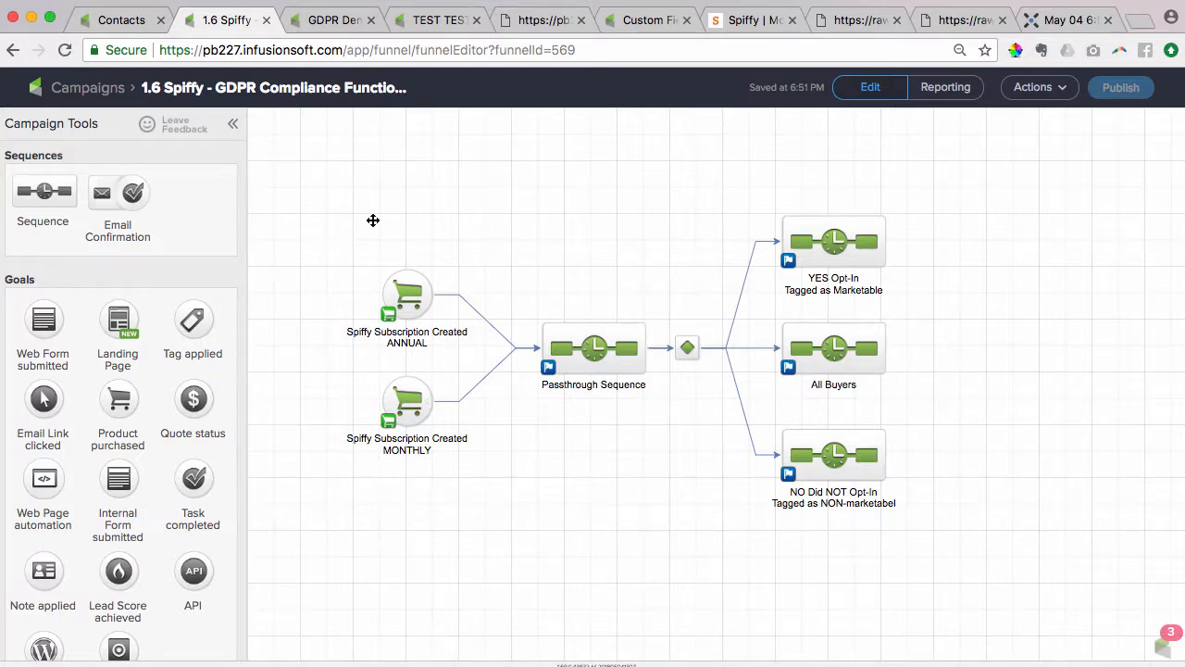
pyautogui.moveTo(329, 190); pyautogui.dragTo(989, 579)
pyautogui.moveTo(845, 463); pyautogui.dragTo(838, 408)
pyautogui.click(521, 453)
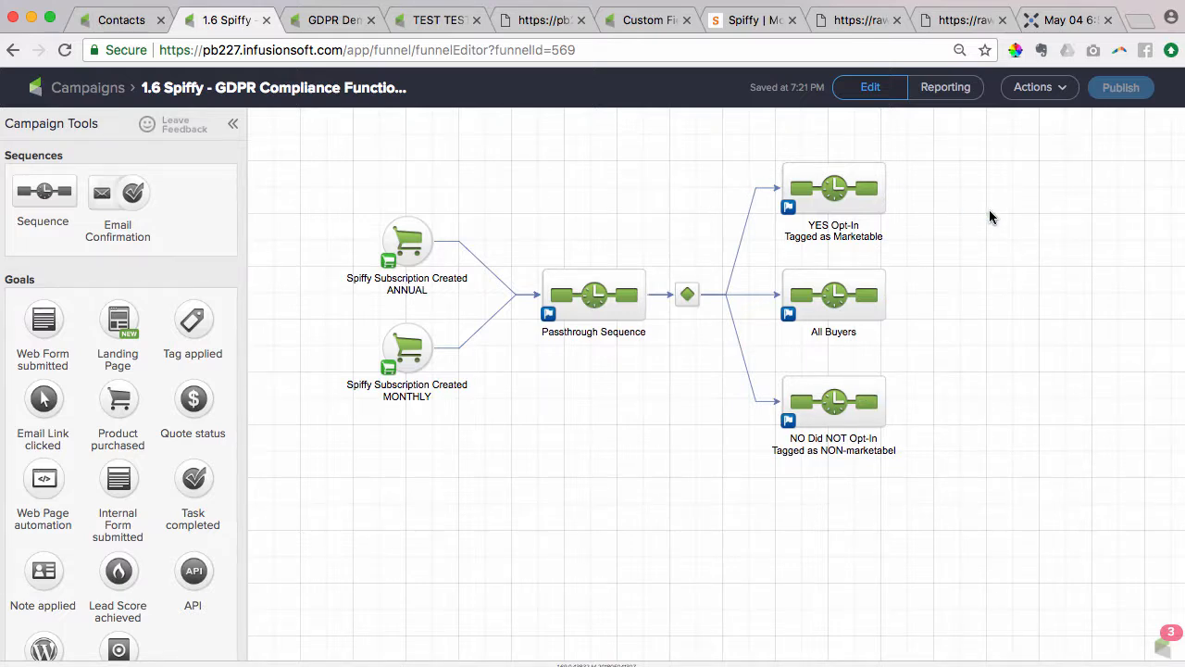
# Review the decision diamond's rules for the All Buyers, YES Opt-In and NO Opt-In sequences, and return to the campaign
pyautogui.doubleClick(687, 296)
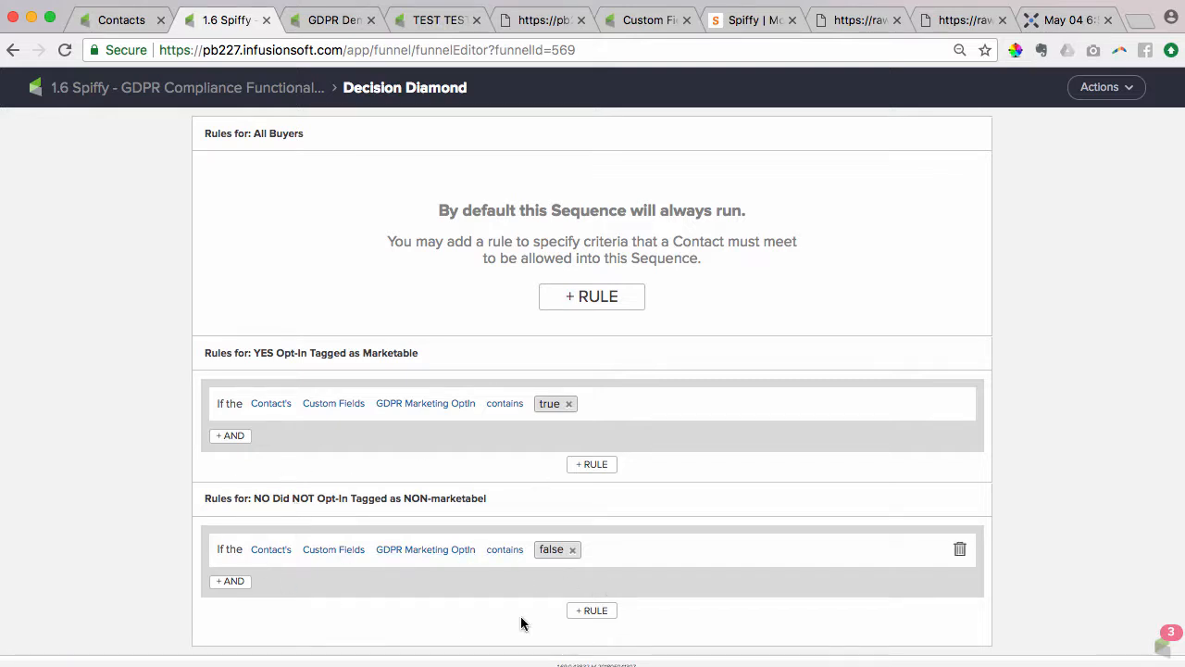
pyautogui.click(197, 89)
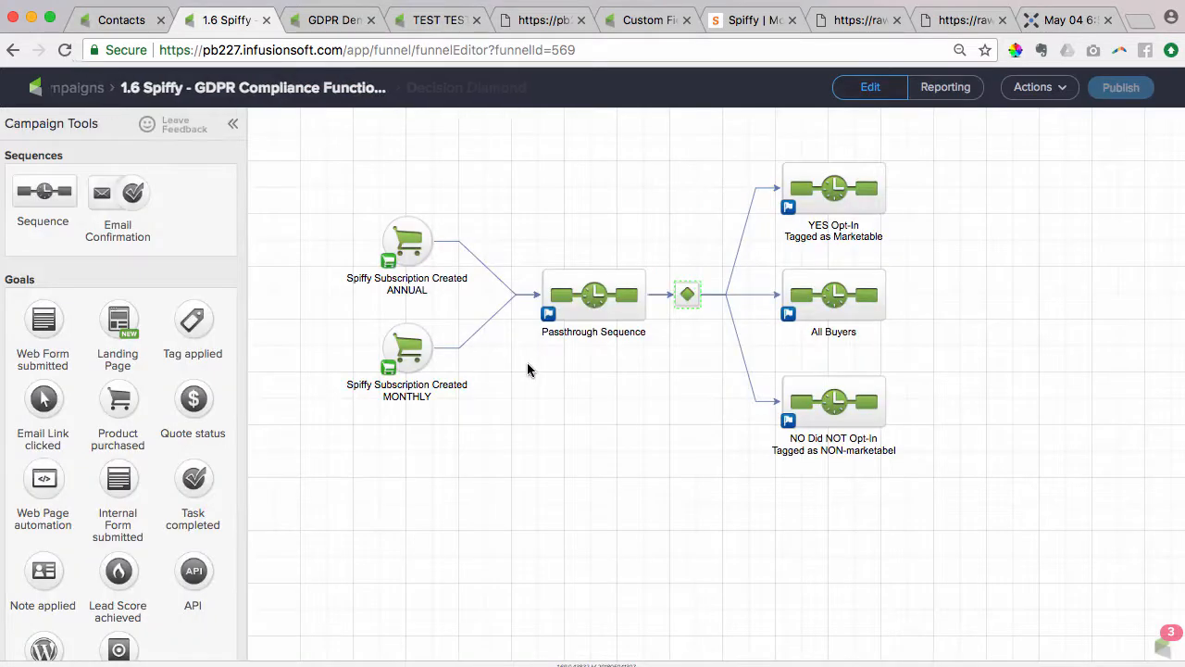